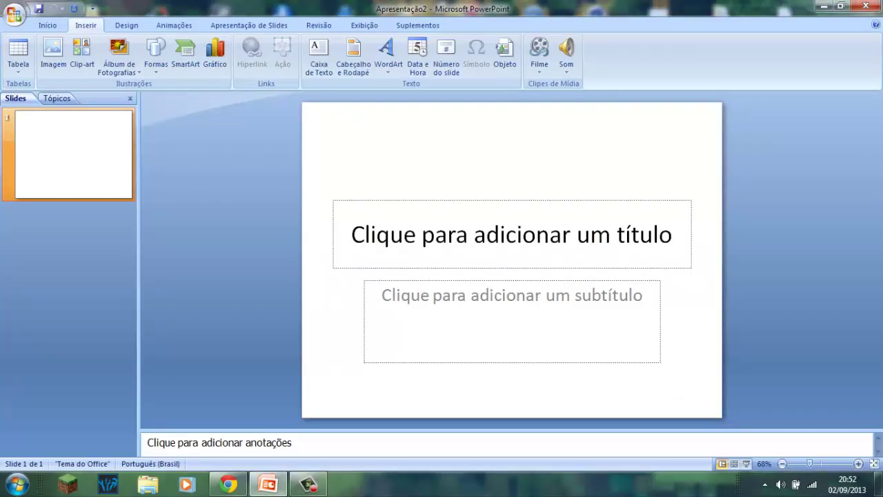
Enter 'Tutorial' as the first slide's title and 'PowerPoint' as its subtitle
{"action": "left_click", "coordinate": [511, 234]}
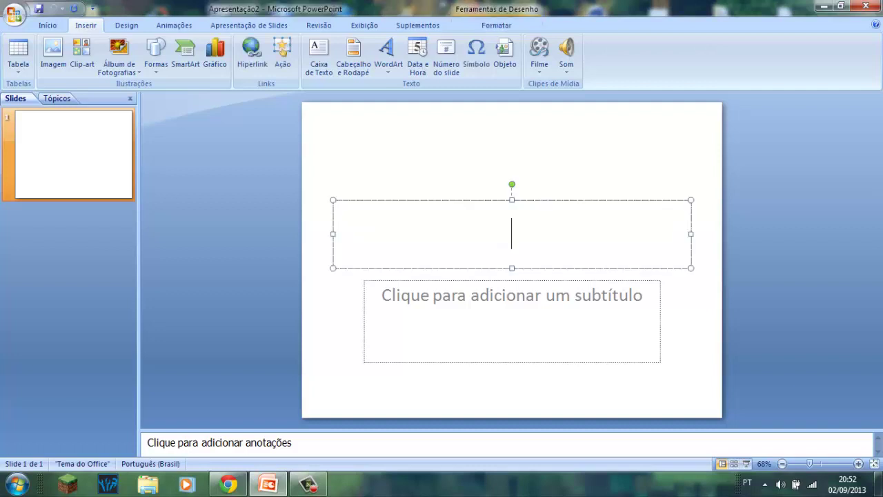
{"action": "left_click", "coordinate": [646, 144]}
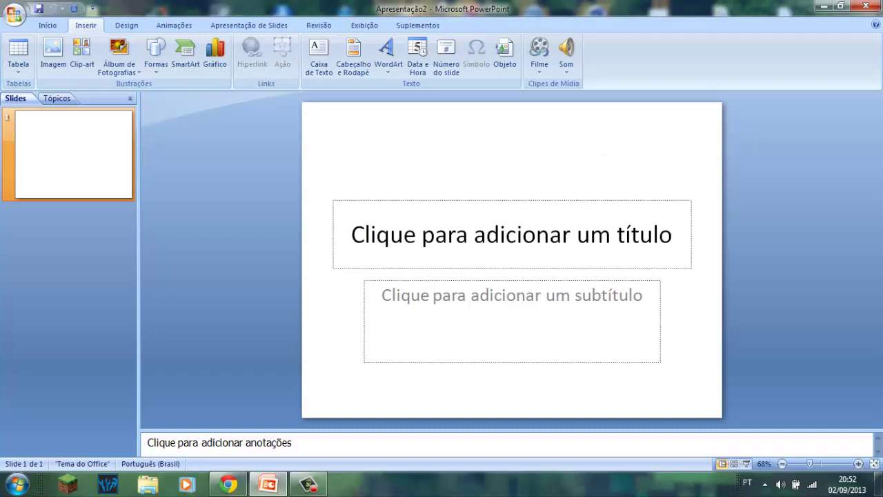
{"action": "left_click", "coordinate": [512, 234]}
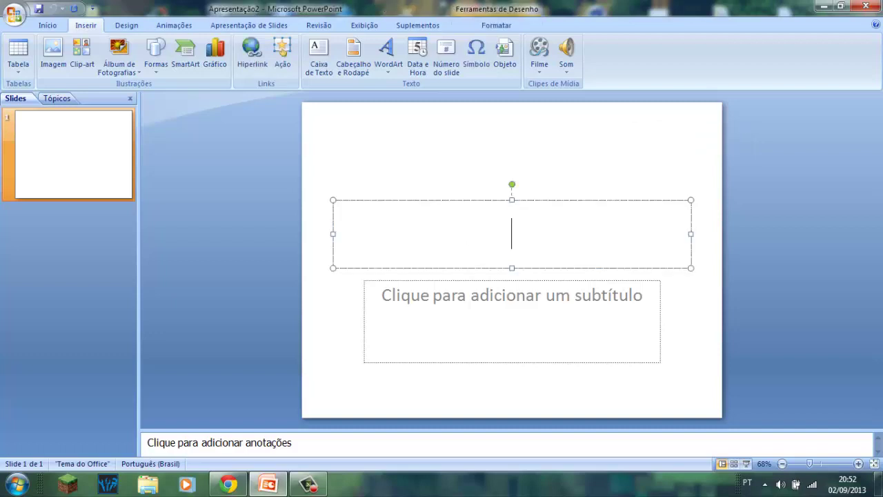
{"action": "key", "text": "Escape"}
{"action": "key", "text": "Escape"}
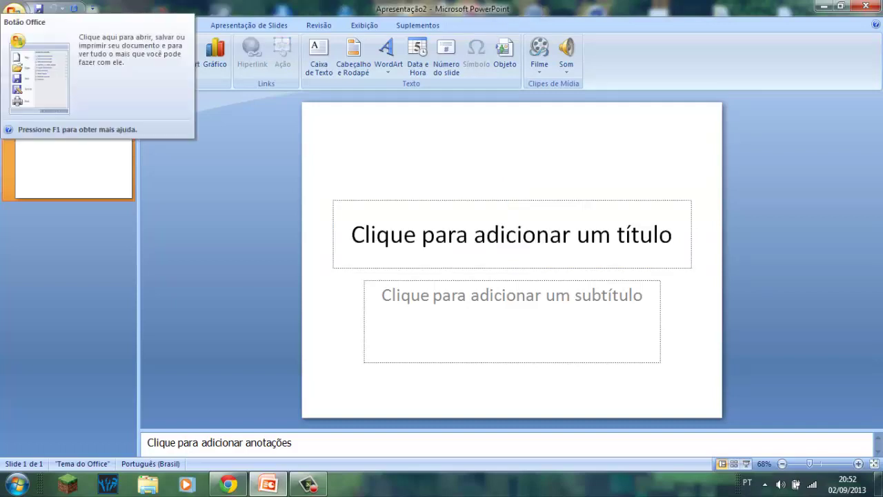
{"action": "left_click", "coordinate": [511, 233]}
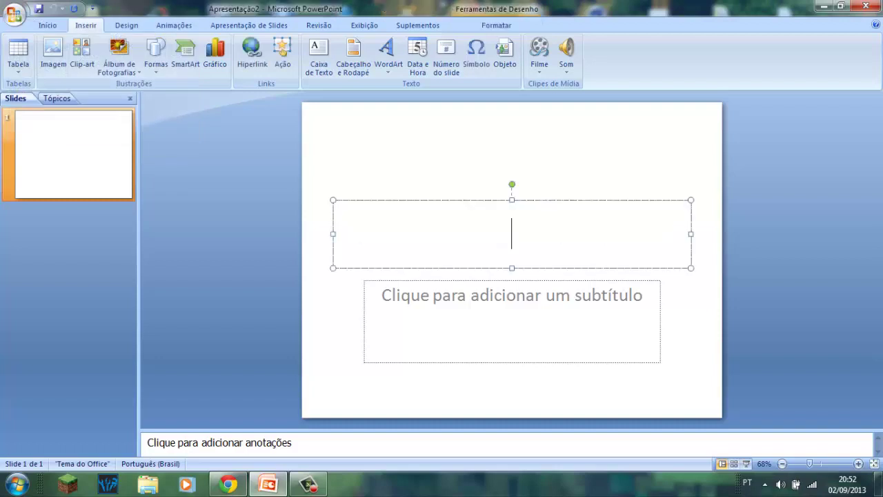
{"action": "type", "text": "Tutoria"}
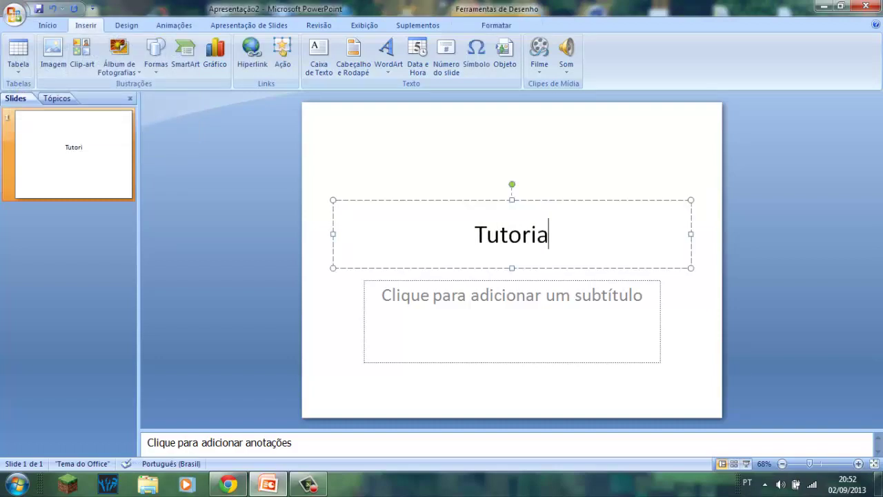
{"action": "type", "text": "l"}
{"action": "left_click", "coordinate": [511, 292]}
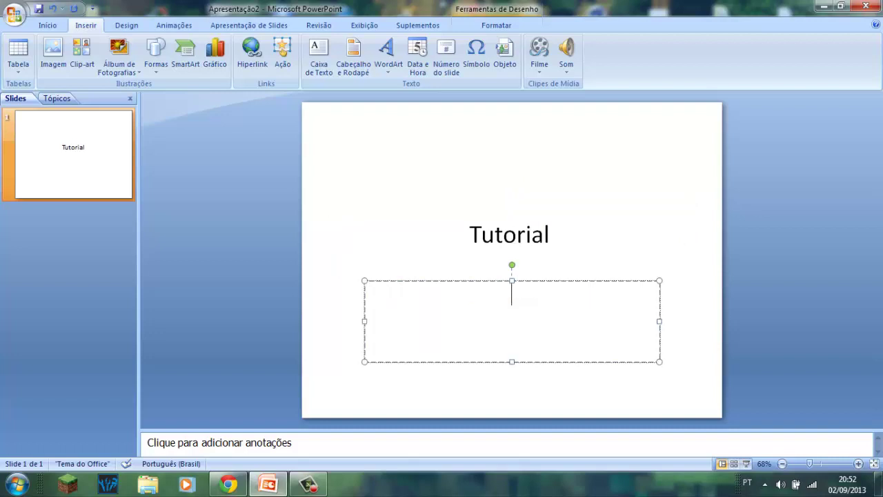
{"action": "type", "text": "Po"}
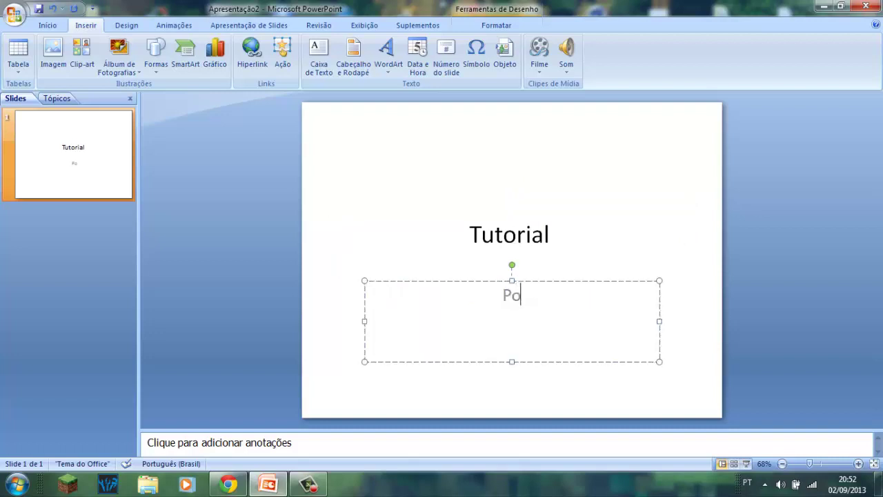
{"action": "type", "text": "werPoint"}
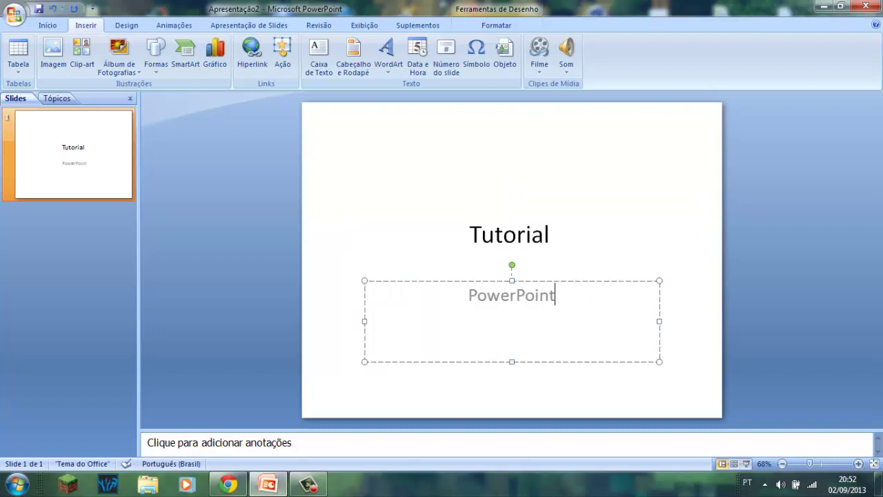
{"action": "key", "text": "Escape"}
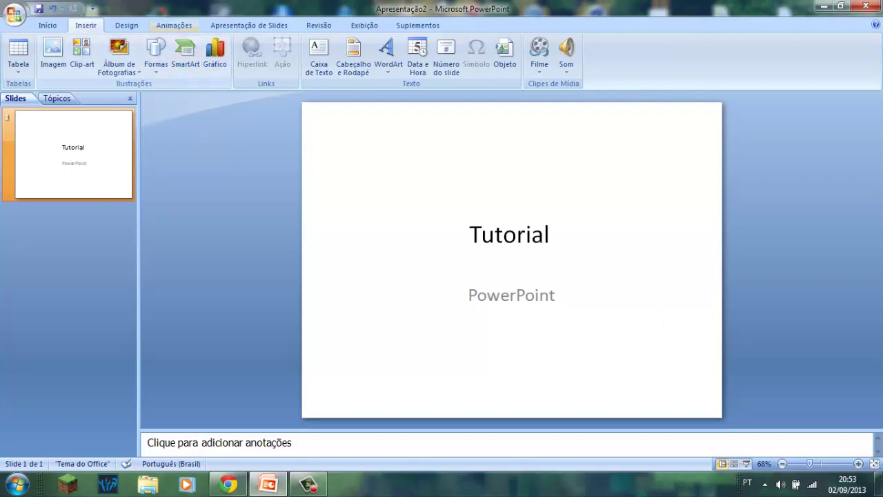
{"action": "left_click", "coordinate": [47, 25]}
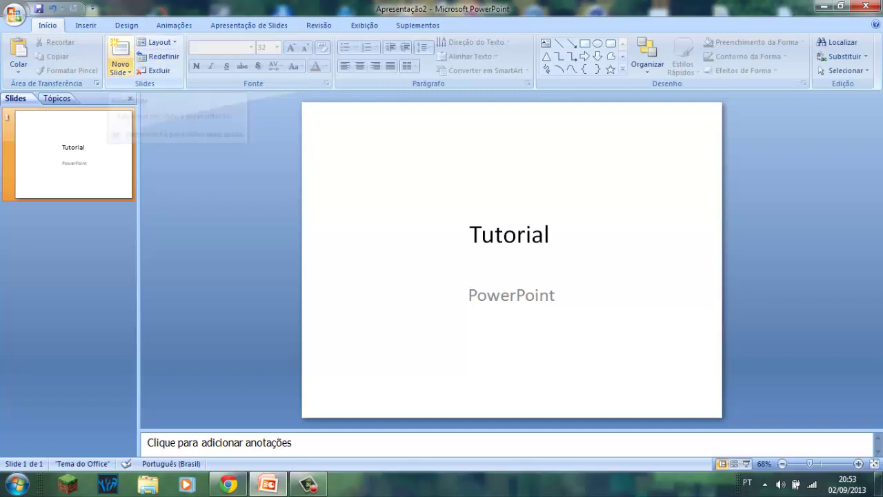
Add a Título e conteúdo slide and two more new slides after the title slide
{"action": "left_click", "coordinate": [120, 68]}
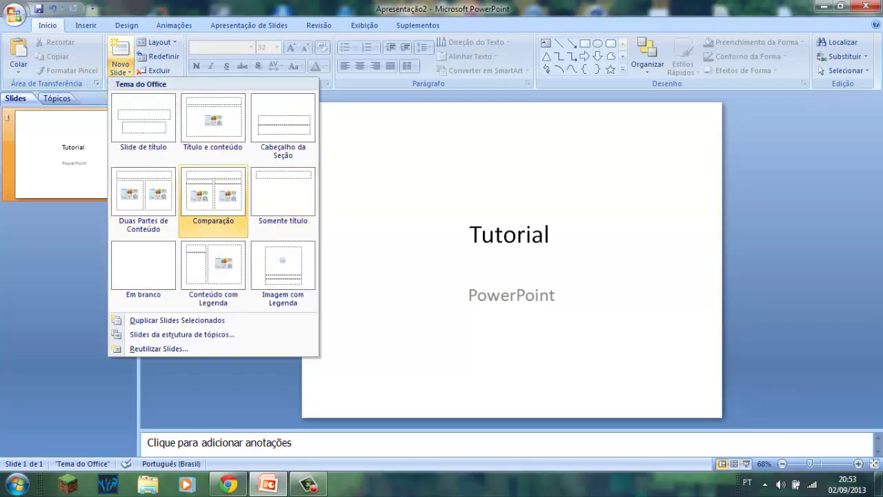
{"action": "left_click", "coordinate": [213, 119]}
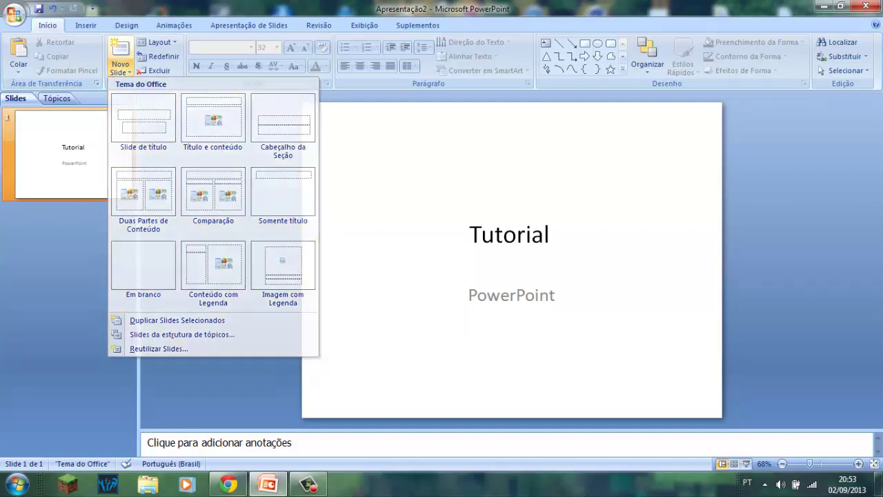
{"action": "left_click", "coordinate": [120, 55]}
{"action": "left_click", "coordinate": [120, 55]}
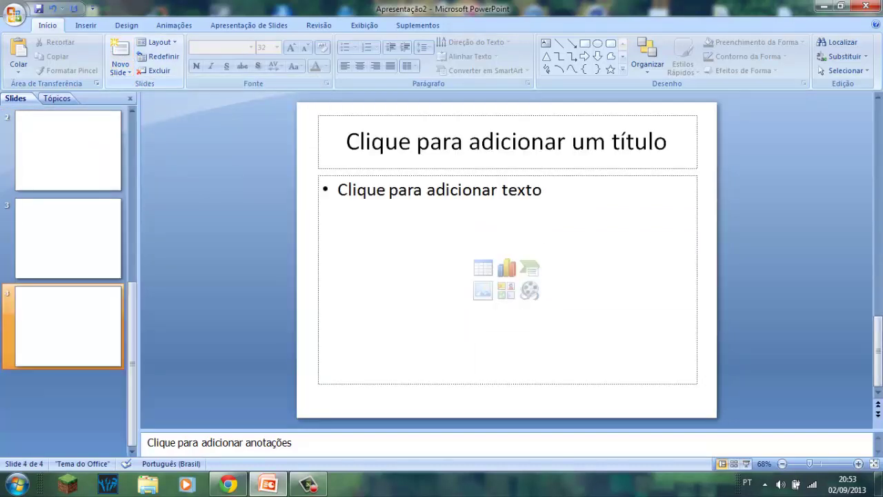
{"action": "scroll", "coordinate": [68, 152], "scroll_direction": "up", "scroll_amount": 2}
{"action": "left_click", "coordinate": [68, 150]}
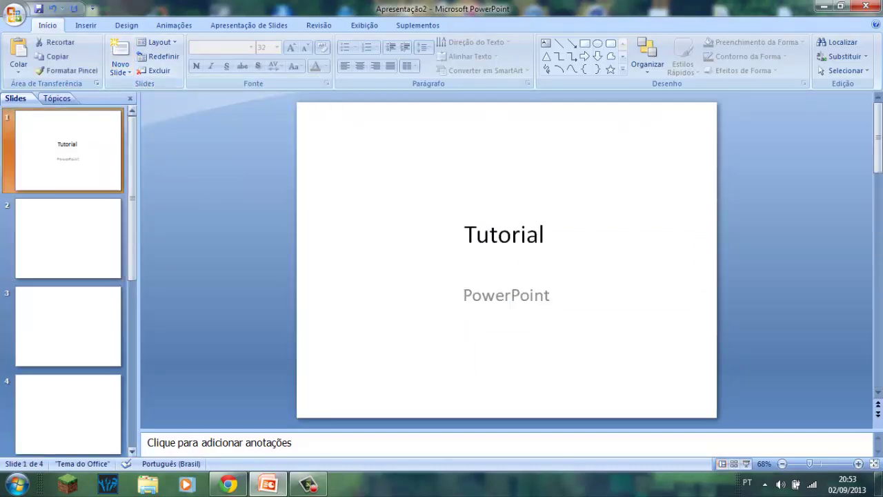
{"action": "left_click", "coordinate": [68, 238]}
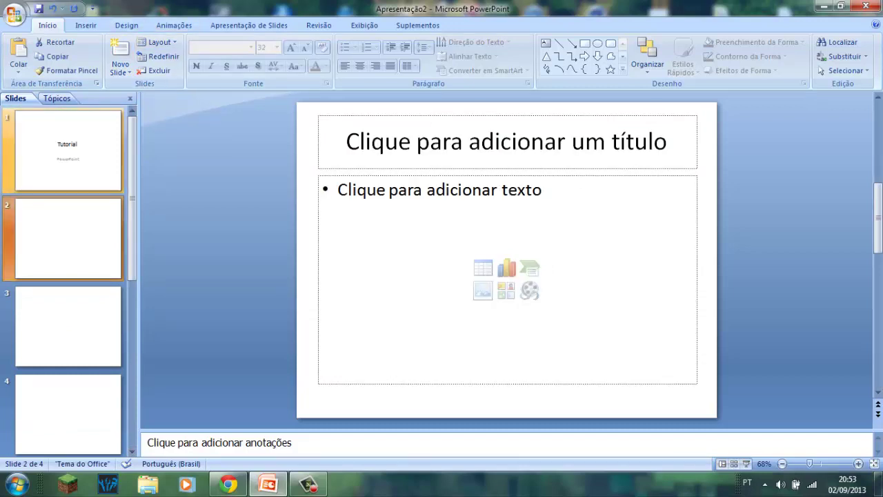
{"action": "left_click", "coordinate": [127, 24]}
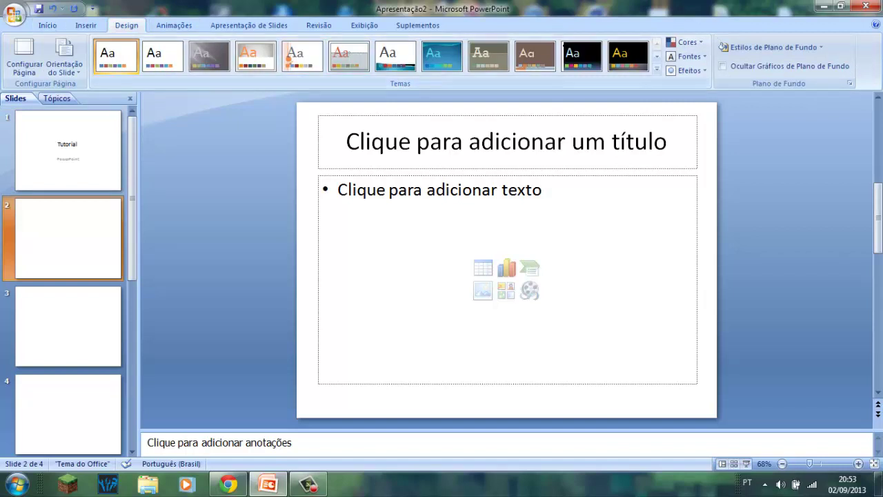
Apply the orange Balcão Envidraçado theme to all slides, after briefly trying Metrô
{"action": "left_click", "coordinate": [302, 56]}
{"action": "left_click", "coordinate": [68, 151]}
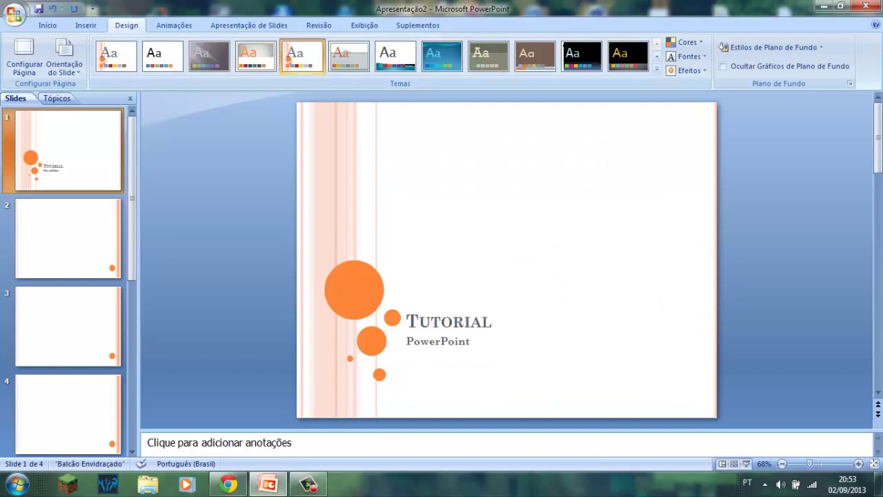
{"action": "left_click", "coordinate": [581, 55]}
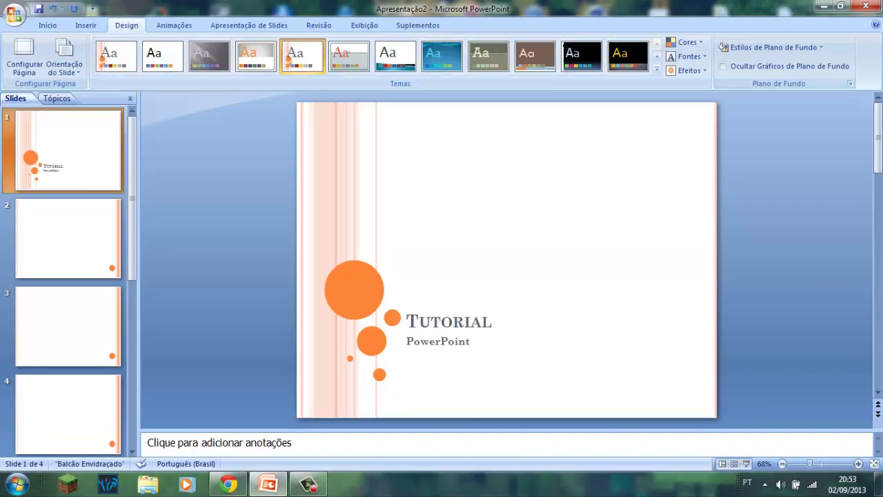
{"action": "left_click", "coordinate": [68, 238]}
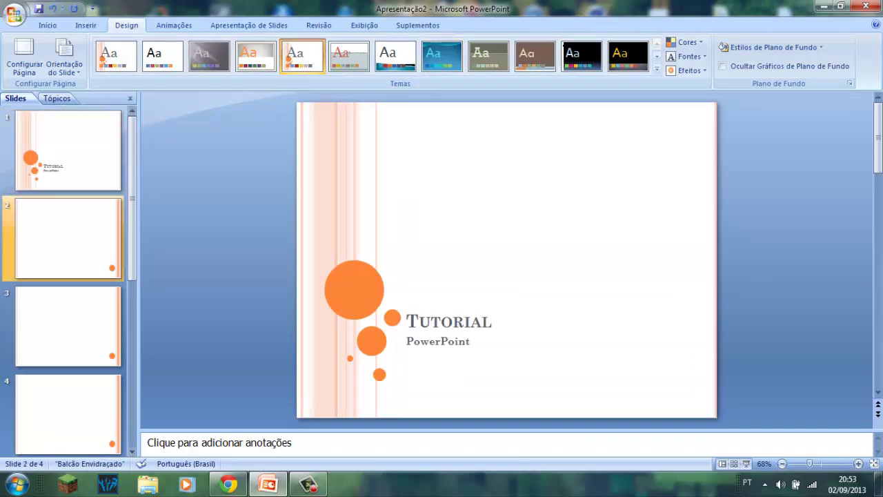
{"action": "left_click", "coordinate": [322, 153]}
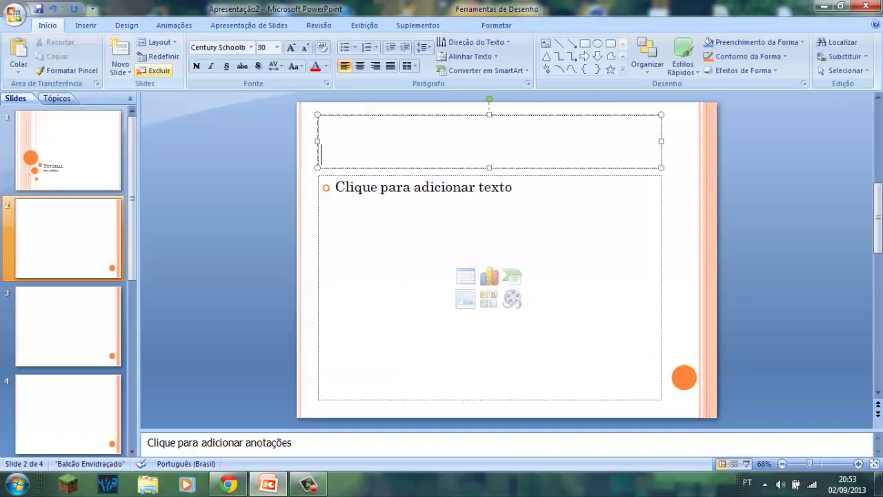
Enter 'Primeiros slides' as slide 2's title, correcting the 'slider' typo
{"action": "key", "text": "ctrl+a"}
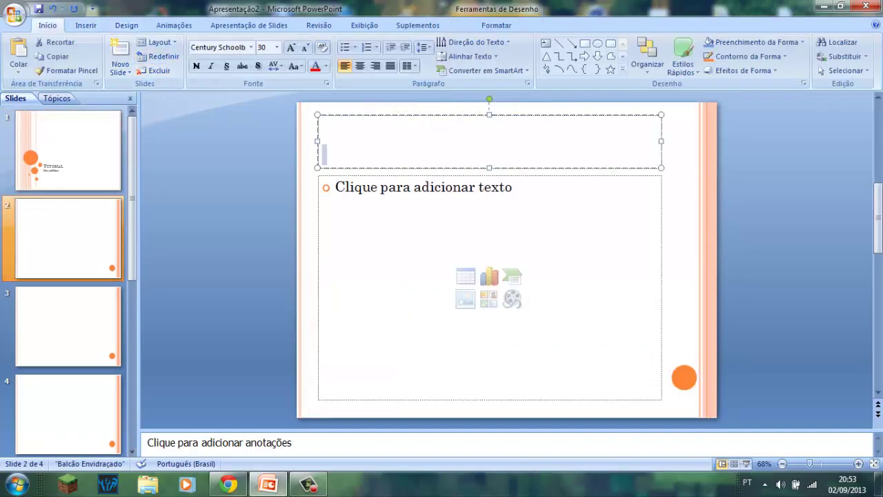
{"action": "key", "text": "BackSpace"}
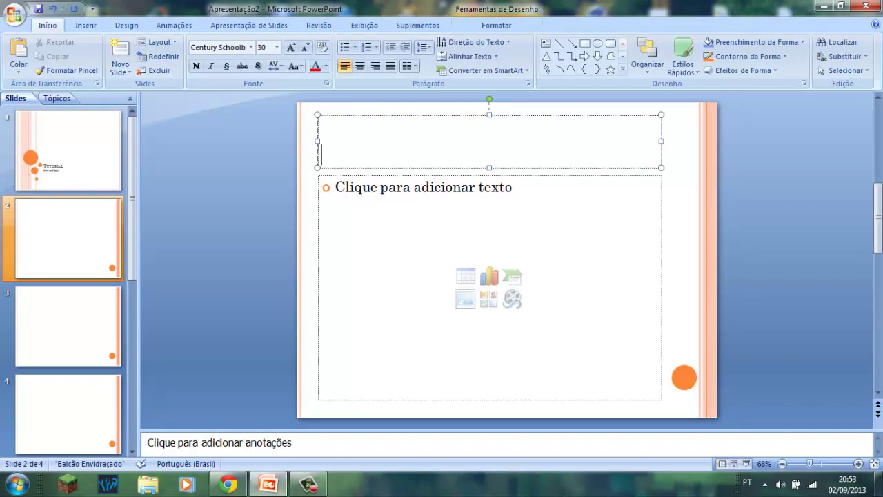
{"action": "type", "text": "Primeiro"}
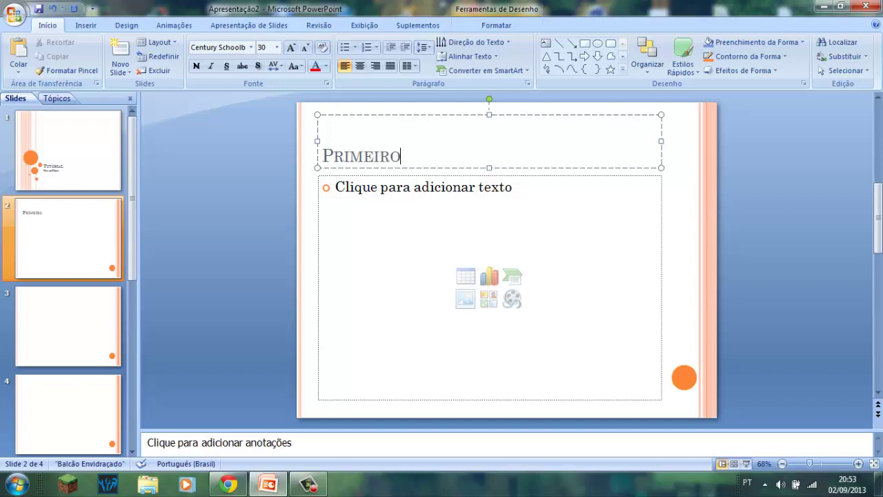
{"action": "type", "text": "s slider"}
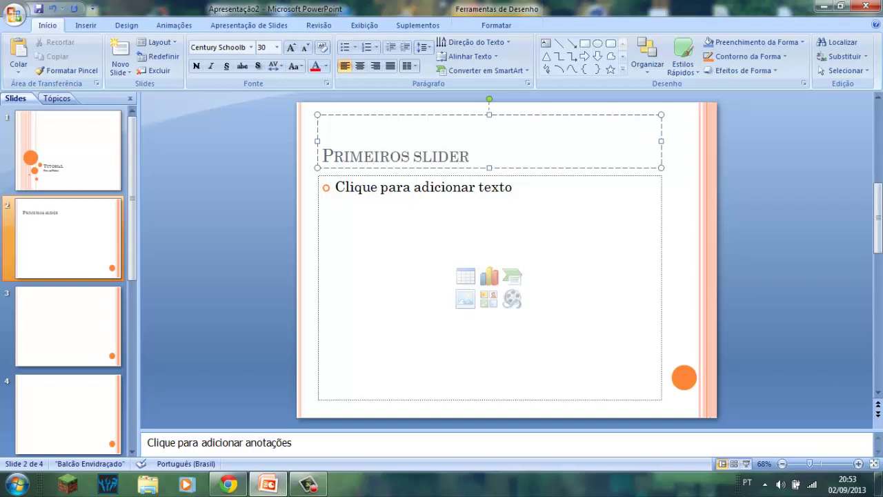
{"action": "key", "text": "Return"}
{"action": "key", "text": "BackSpace"}
{"action": "key", "text": "BackSpace"}
{"action": "type", "text": "s"}
{"action": "key", "text": "Return"}
{"action": "key", "text": "ctrl+Return"}
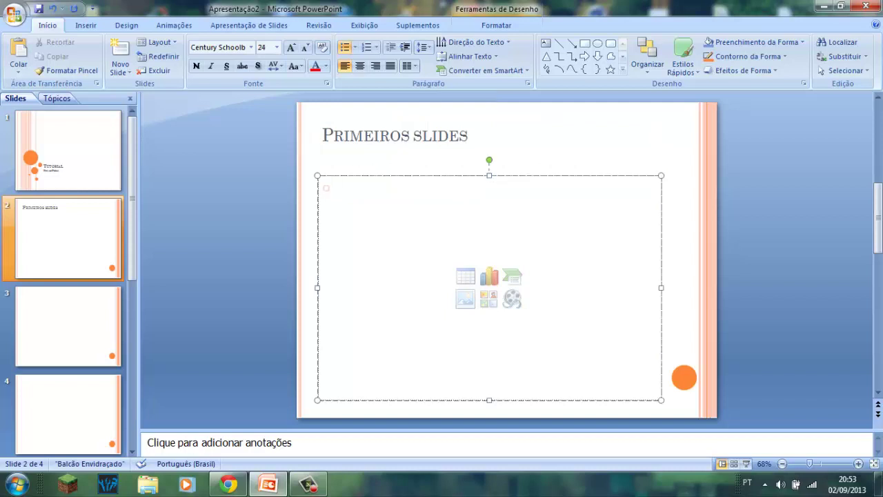
Type 'São os itens que vão definir o que e de sua apresentação' as slide 2's body text
{"action": "type", "text": "Pa"}
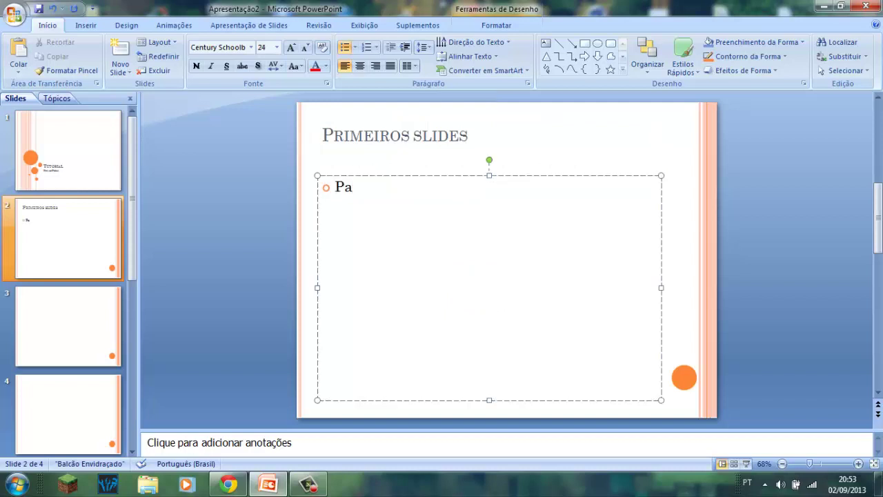
{"action": "type", "text": "ra"}
{"action": "type", "text": "s"}
{"action": "key", "text": "BackSpace"}
{"action": "type", "text": "C"}
{"action": "key", "text": "BackSpace"}
{"action": "key", "text": "BackSpace"}
{"action": "type", "text": "come"}
{"action": "type", "text": "çar"}
{"action": "key", "text": "BackSpace"}
{"action": "key", "text": "BackSpace"}
{"action": "key", "text": "BackSpace"}
{"action": "key", "text": "BackSpace"}
{"action": "key", "text": "BackSpace"}
{"action": "key", "text": "BackSpace"}
{"action": "key", "text": "BackSpace"}
{"action": "key", "text": "BackSpace"}
{"action": "key", "text": "BackSpace"}
{"action": "type", "text": "Sã"}
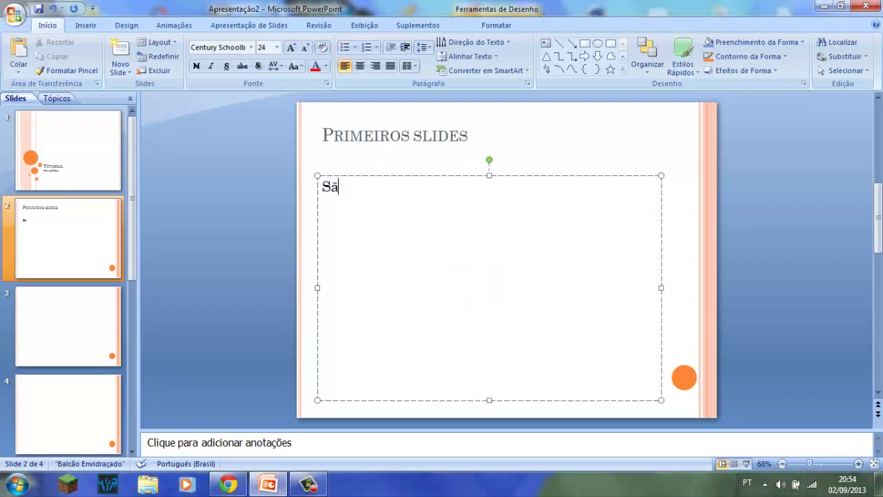
{"action": "type", "text": "o os it"}
{"action": "type", "text": "ens"}
{"action": "type", "text": " que vão "}
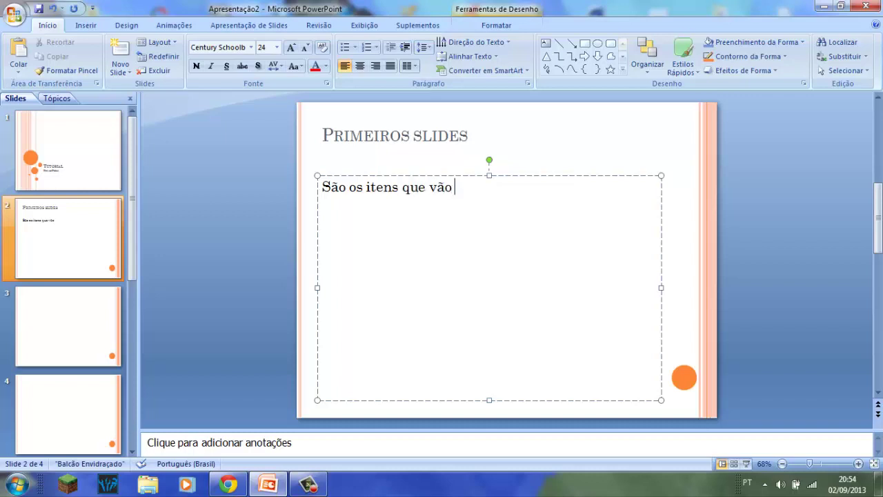
{"action": "type", "text": "defini"}
{"action": "type", "text": "r o"}
{"action": "type", "text": " que"}
{"action": "type", "text": " e de seu"}
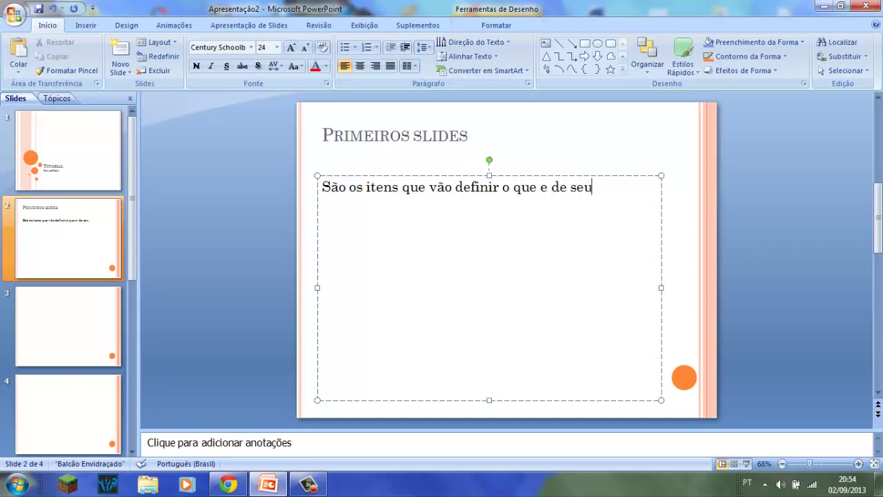
{"action": "key", "text": "BackSpace"}
{"action": "key", "text": "BackSpace"}
{"action": "type", "text": "ua apresent"}
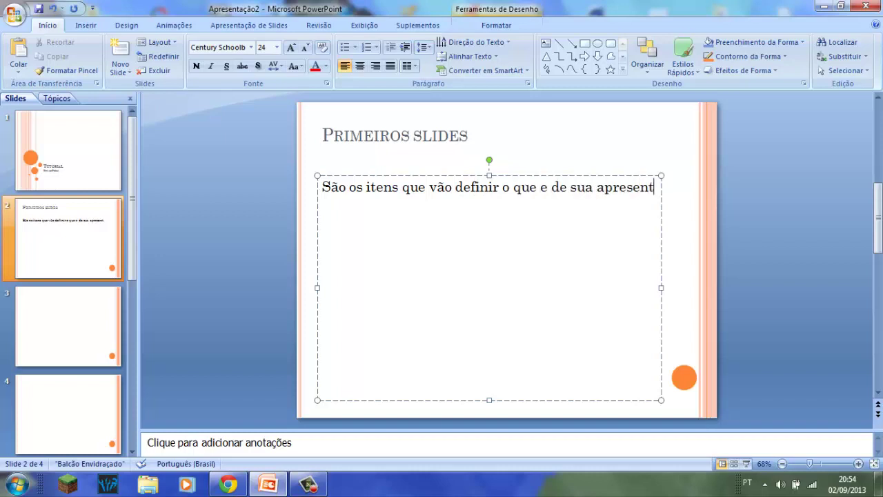
{"action": "type", "text": "ação"}
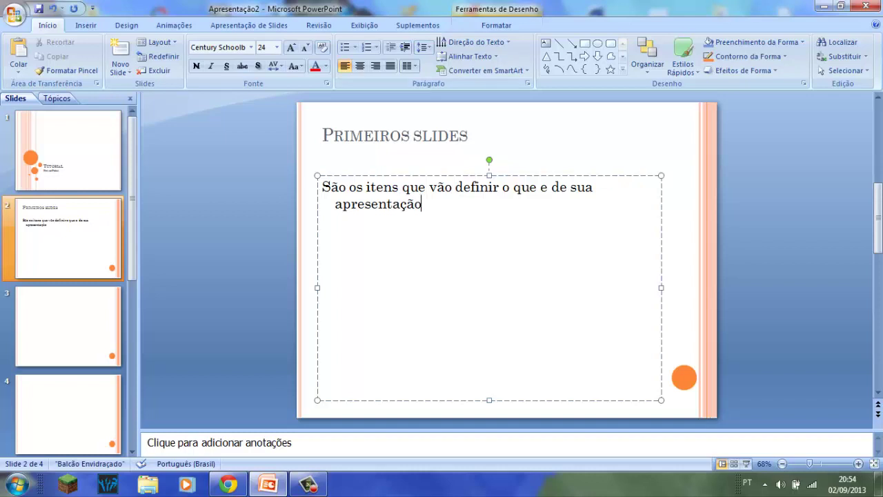
{"action": "key", "text": "ctrl+Left"}
{"action": "key", "text": "BackSpace"}
{"action": "key", "text": "BackSpace"}
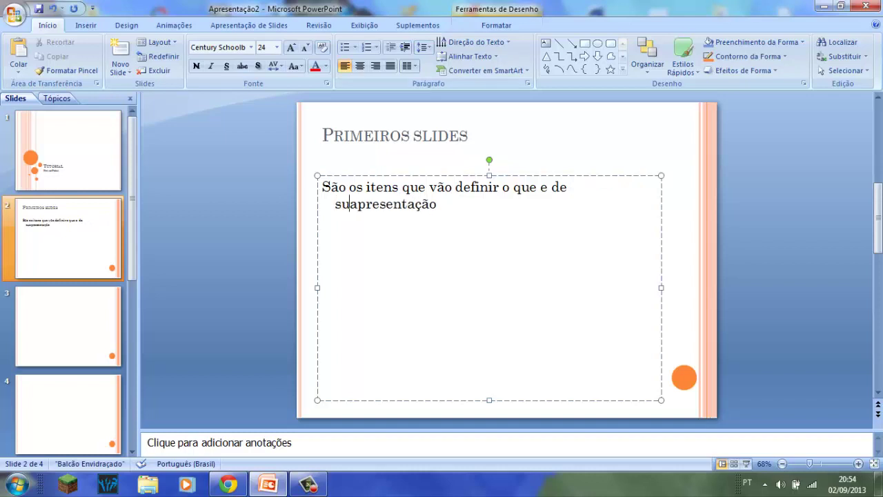
{"action": "type", "text": "a"}
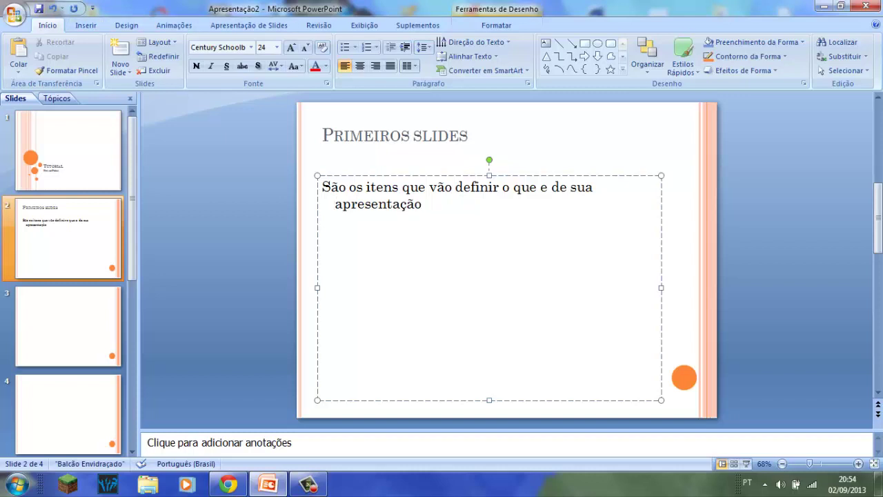
{"action": "key", "text": "BackSpace"}
Widen slide 2's body text box to one line and move it up under the title
{"action": "left_click_drag", "start_coordinate": [661, 287], "coordinate": [689, 288]}
{"action": "key", "text": "Escape"}
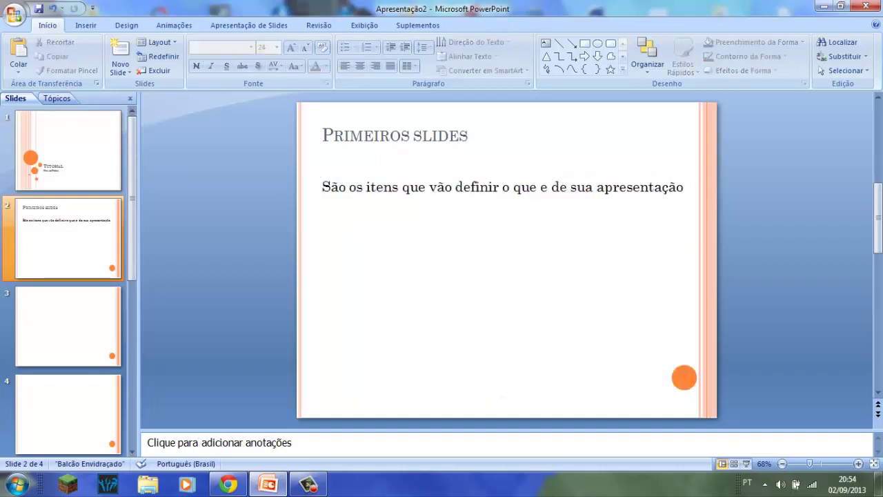
{"action": "left_click", "coordinate": [444, 187]}
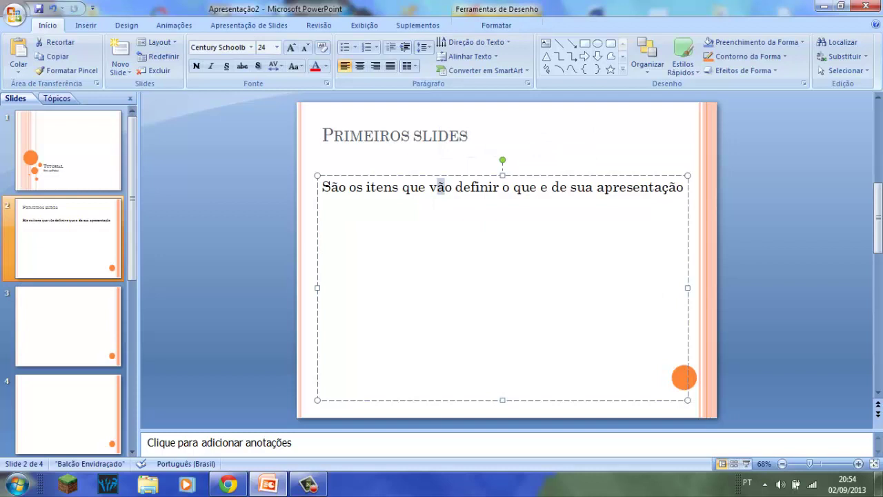
{"action": "left_click_drag", "start_coordinate": [317, 228], "coordinate": [316, 203]}
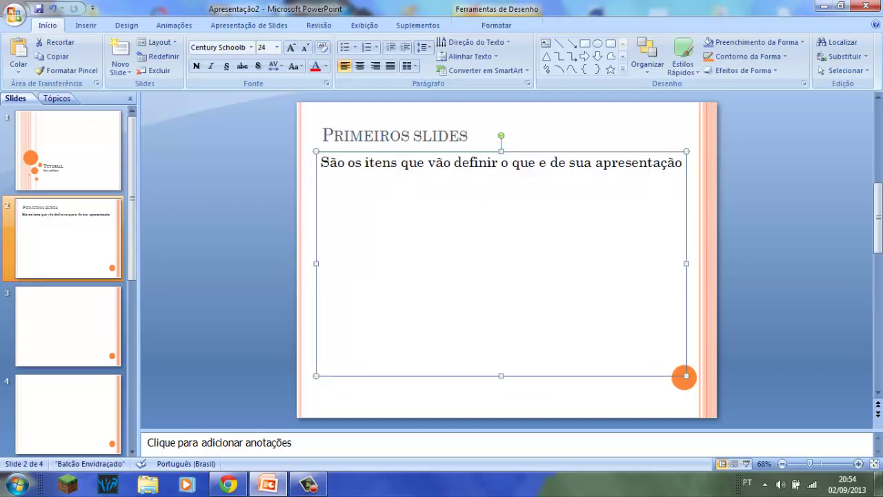
{"action": "key", "text": "Escape"}
{"action": "left_click", "coordinate": [86, 25]}
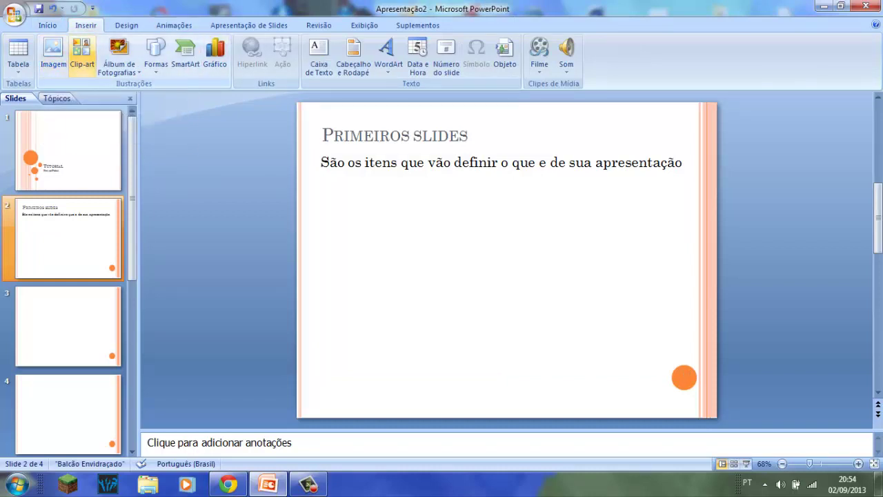
Insert the Sonic picture from the Sonic icons folder and enlarge it to about 12,17 × 7,62 cm
{"action": "left_click", "coordinate": [53, 54]}
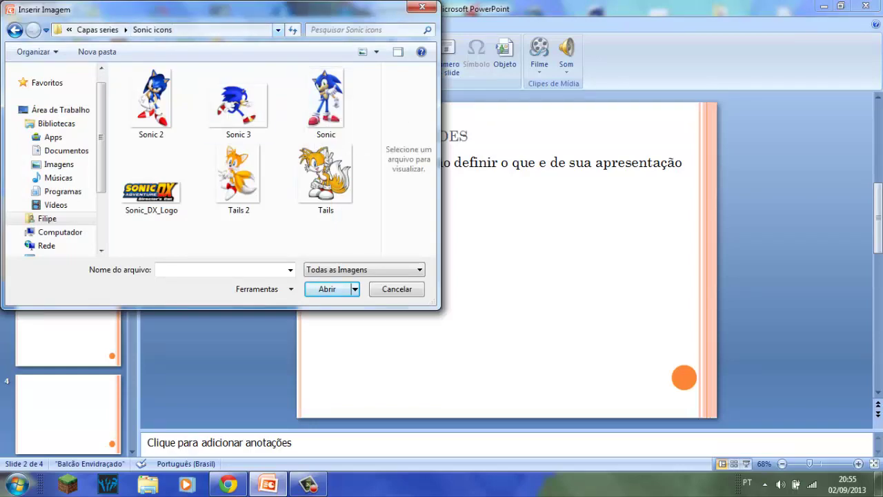
{"action": "mouse_move", "coordinate": [207, 10]}
{"action": "left_mouse_down"}
{"action": "mouse_move", "coordinate": [433, 76]}
{"action": "mouse_move", "coordinate": [235, 21]}
{"action": "left_mouse_up"}
{"action": "double_click", "coordinate": [357, 118]}
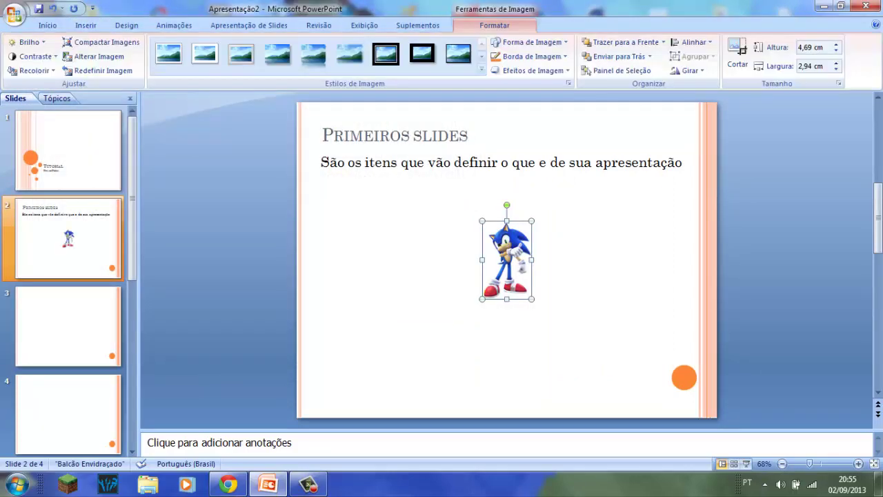
{"action": "left_click_drag", "start_coordinate": [531, 298], "coordinate": [608, 422]}
{"action": "left_click_drag", "start_coordinate": [552, 324], "coordinate": [489, 284]}
{"action": "key", "text": "Escape"}
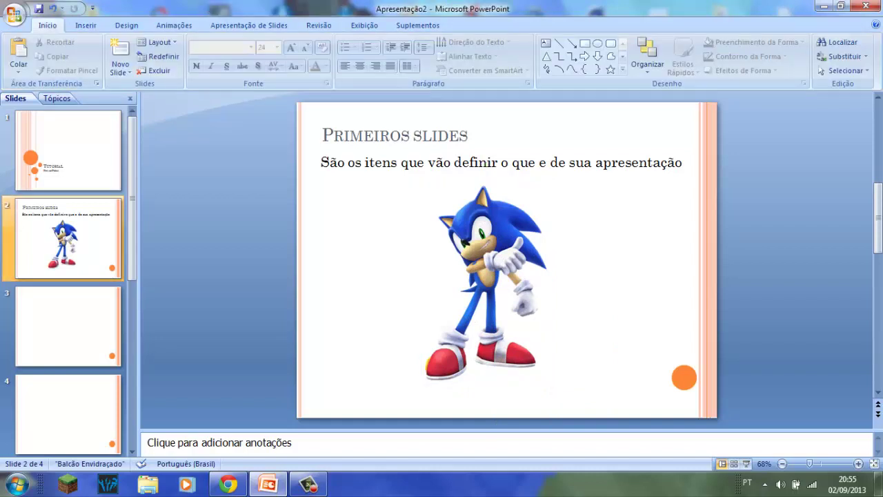
{"action": "left_click_drag", "start_coordinate": [487, 283], "coordinate": [494, 291]}
{"action": "key", "text": "Escape"}
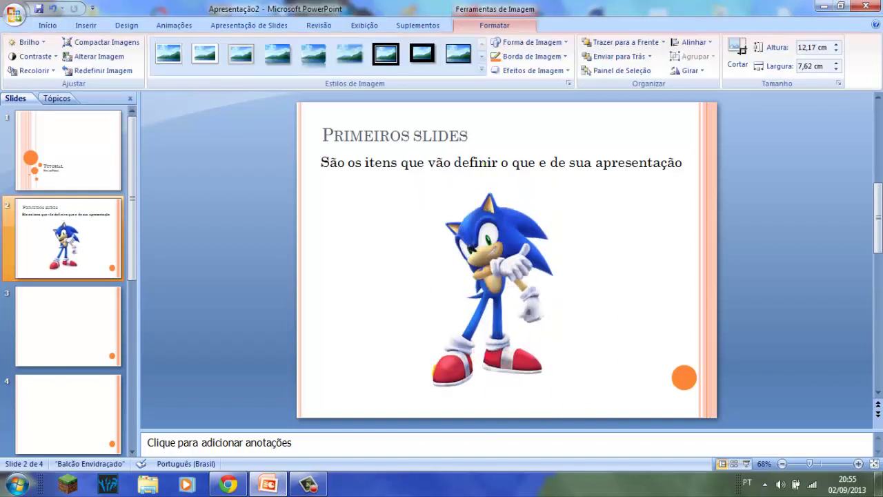
{"action": "left_click_drag", "start_coordinate": [259, 96], "coordinate": [665, 396]}
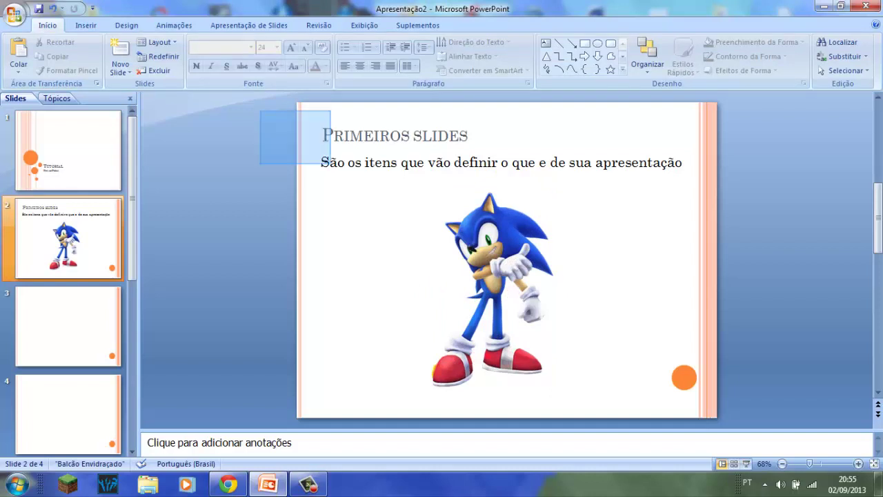
Review the Tutorial and Sonic slides, then move to the empty third slide
{"action": "left_click", "coordinate": [68, 151]}
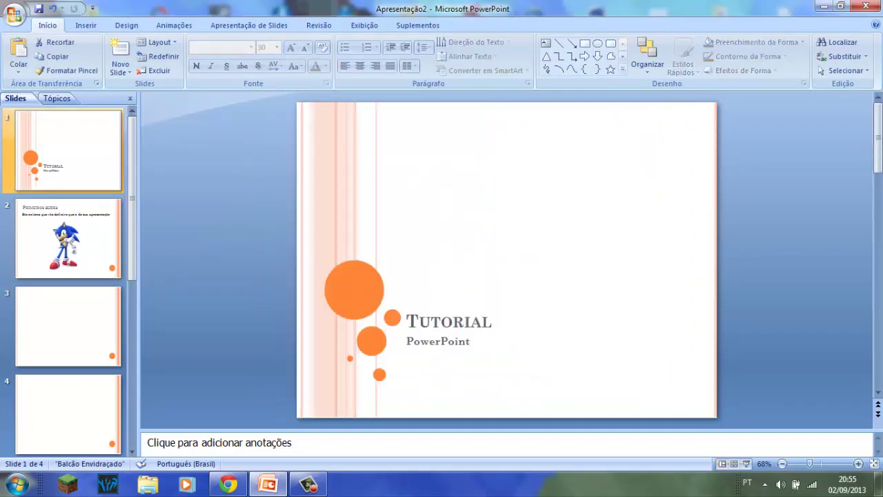
{"action": "key", "text": "Down"}
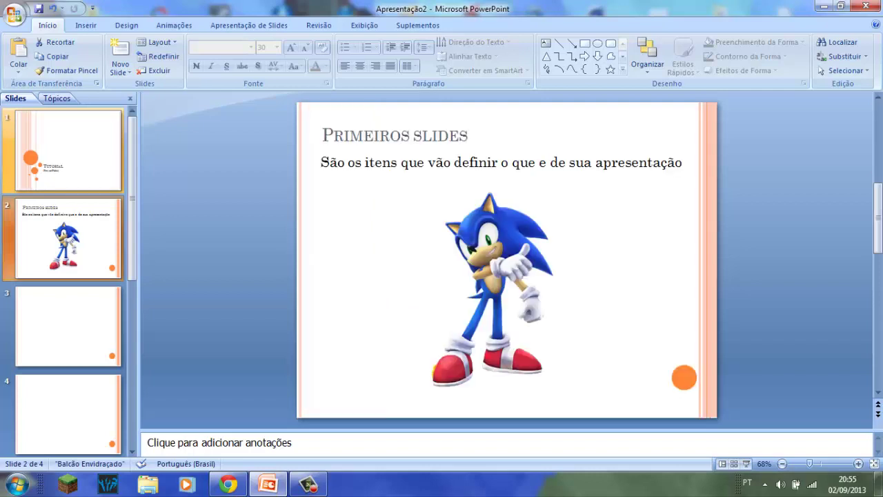
{"action": "key", "text": "Down"}
{"action": "key", "text": "Up"}
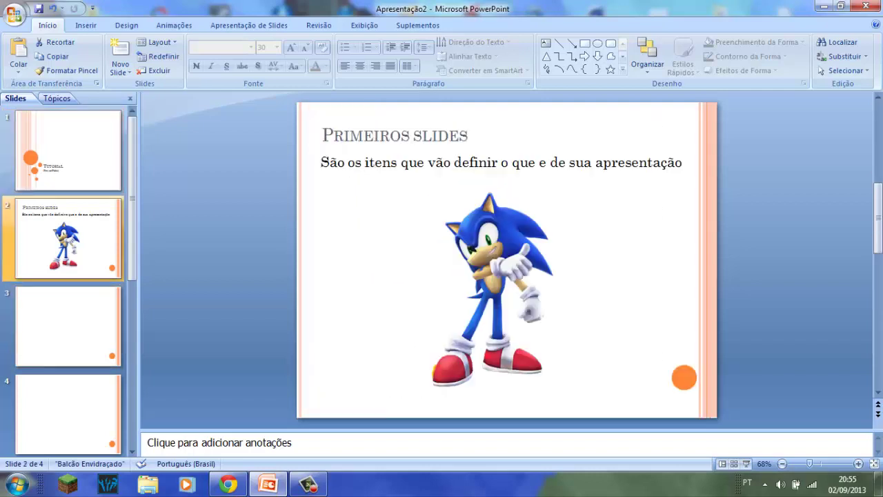
{"action": "key", "text": "Down"}
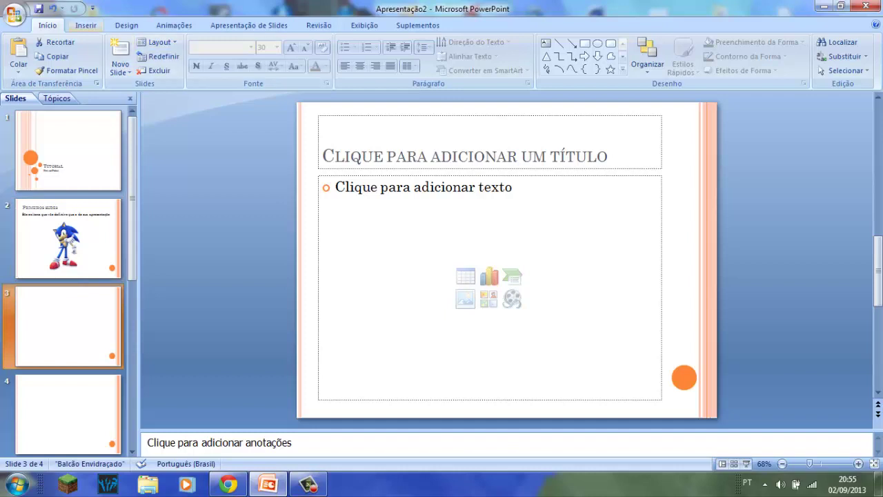
{"action": "left_click", "coordinate": [86, 25]}
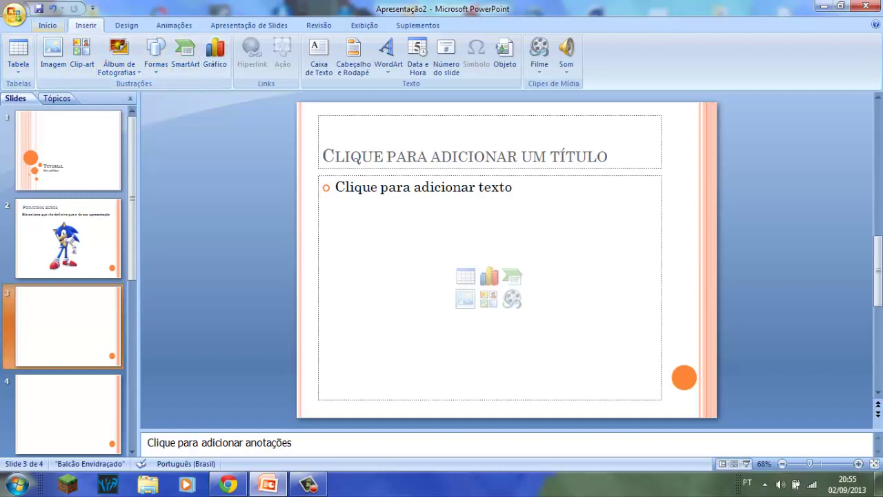
Insert first-style yellow WordArt reading 'Lembre de usar o WordArt' and move it up under the title
{"action": "left_click", "coordinate": [47, 25]}
{"action": "left_click", "coordinate": [86, 25]}
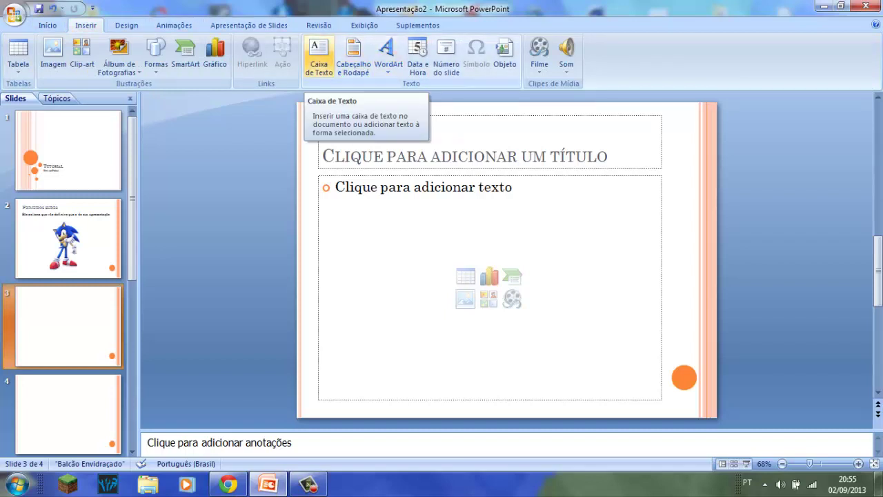
{"action": "left_click", "coordinate": [387, 56]}
{"action": "left_click", "coordinate": [391, 98]}
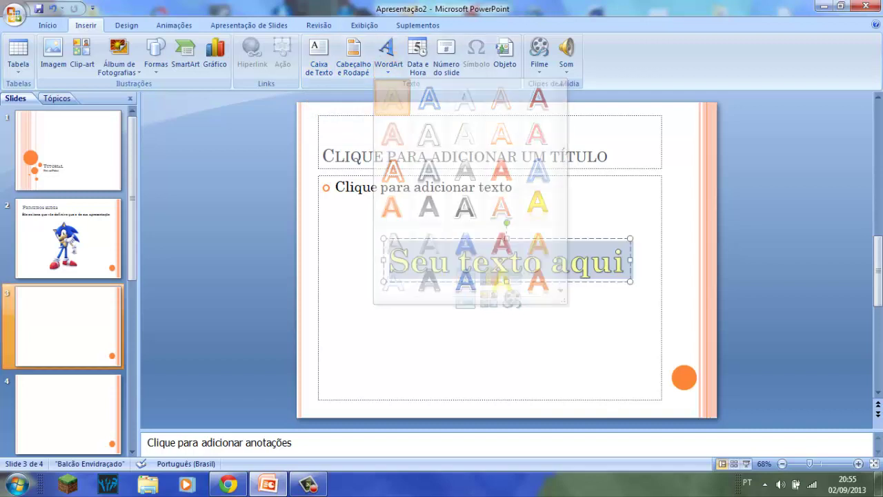
{"action": "key", "text": "Delete"}
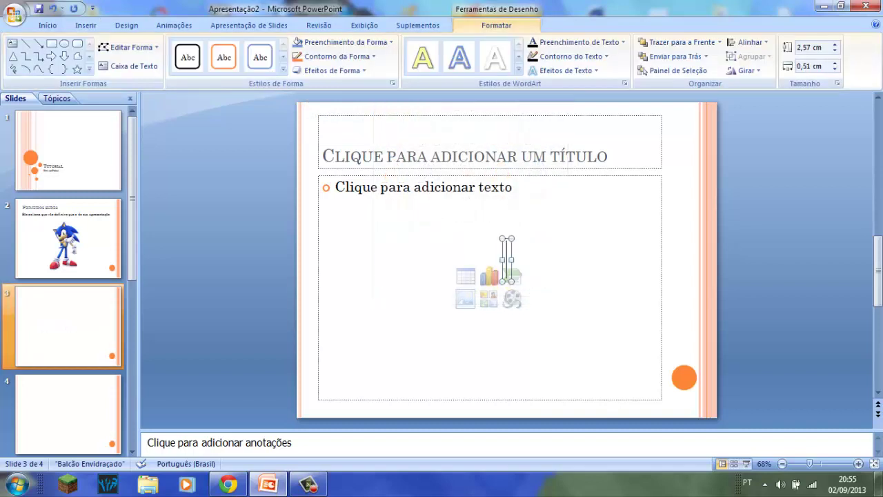
{"action": "type", "text": "Lem"}
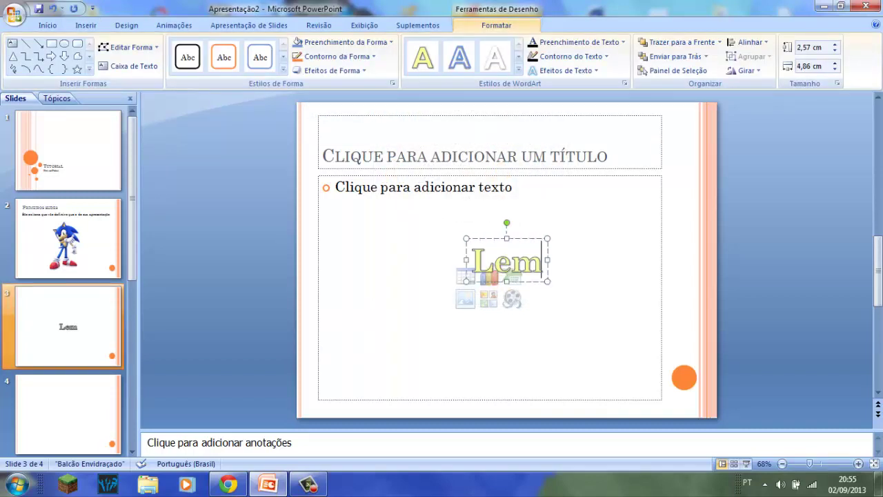
{"action": "type", "text": "bre de us"}
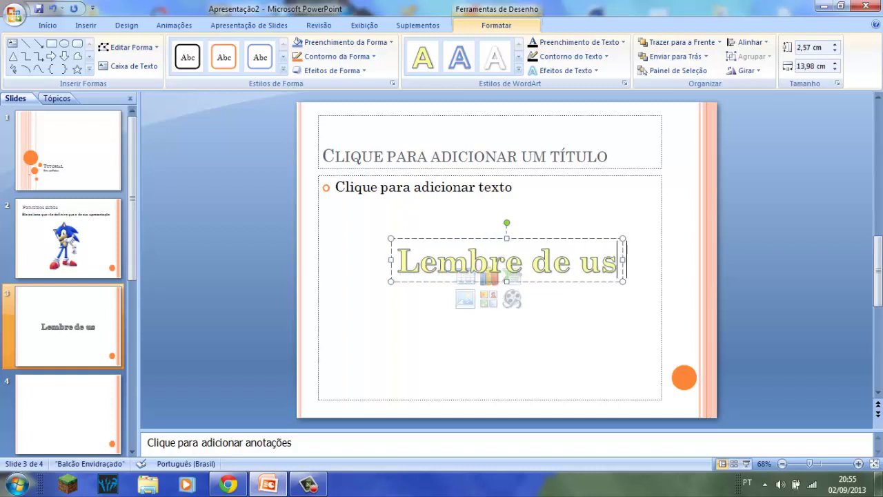
{"action": "type", "text": "ar o"}
{"action": "key", "text": "Return"}
{"action": "type", "text": "Wo"}
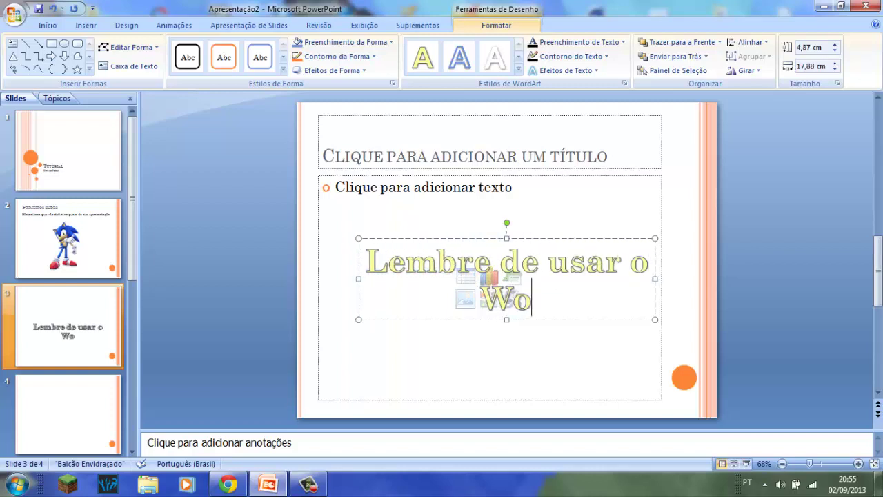
{"action": "type", "text": "rdArt"}
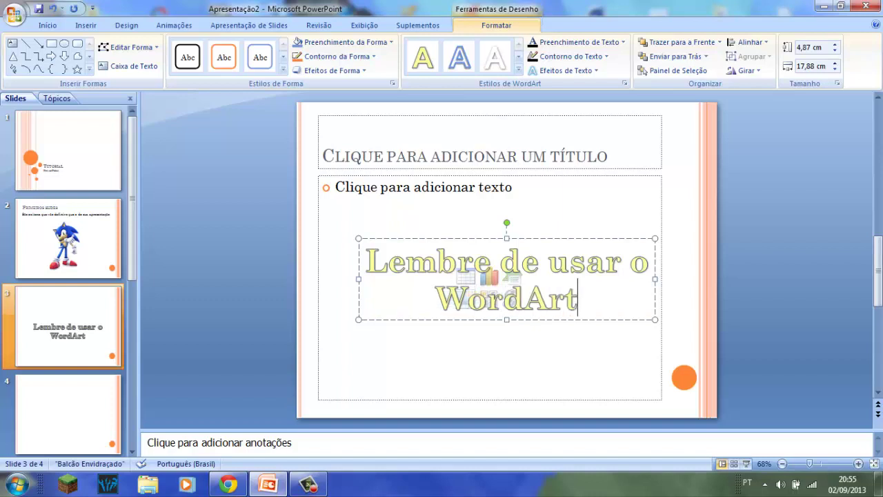
{"action": "left_click_drag", "start_coordinate": [507, 237], "coordinate": [490, 183]}
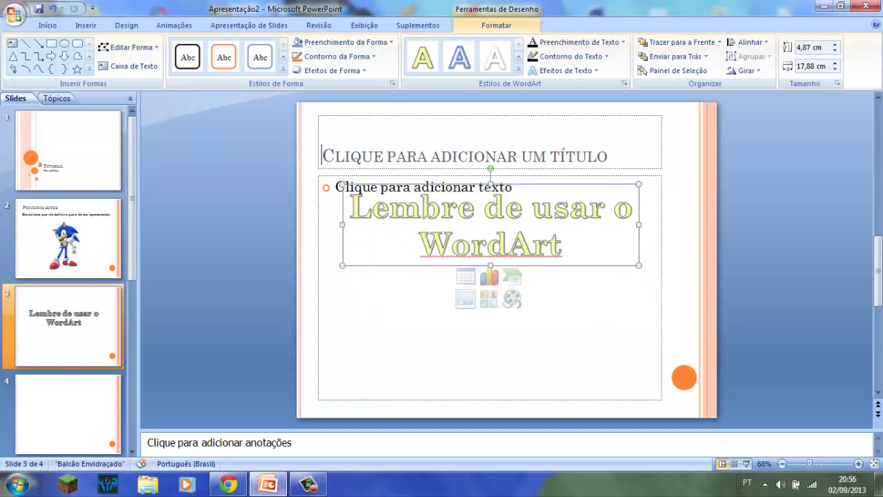
Title slide 3 'Lembrete'
{"action": "left_click", "coordinate": [322, 155]}
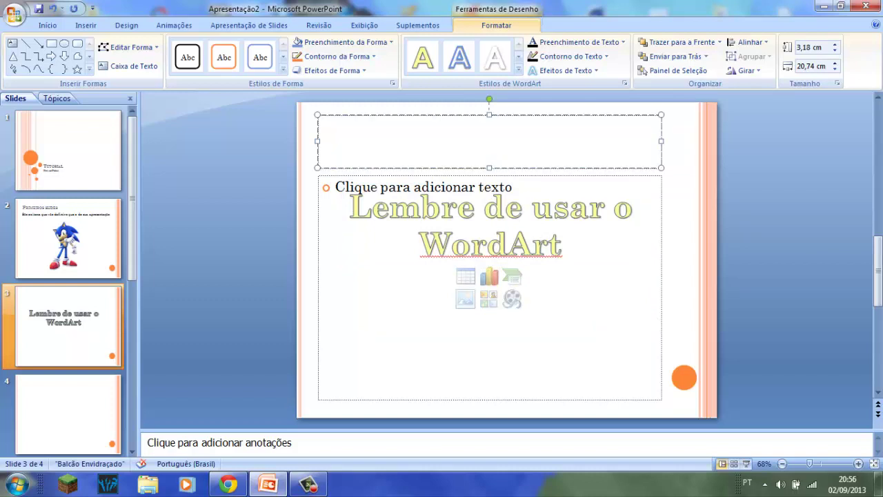
{"action": "type", "text": "Lemb"}
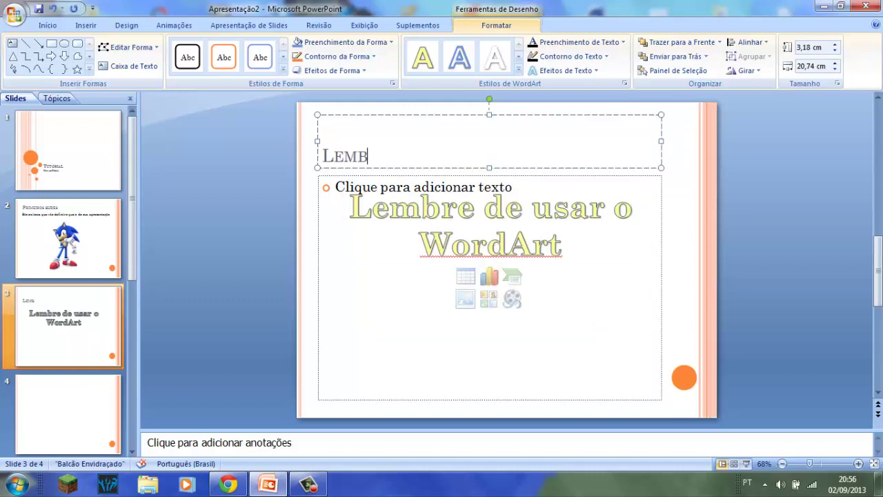
{"action": "type", "text": "ret"}
{"action": "key", "text": "Return"}
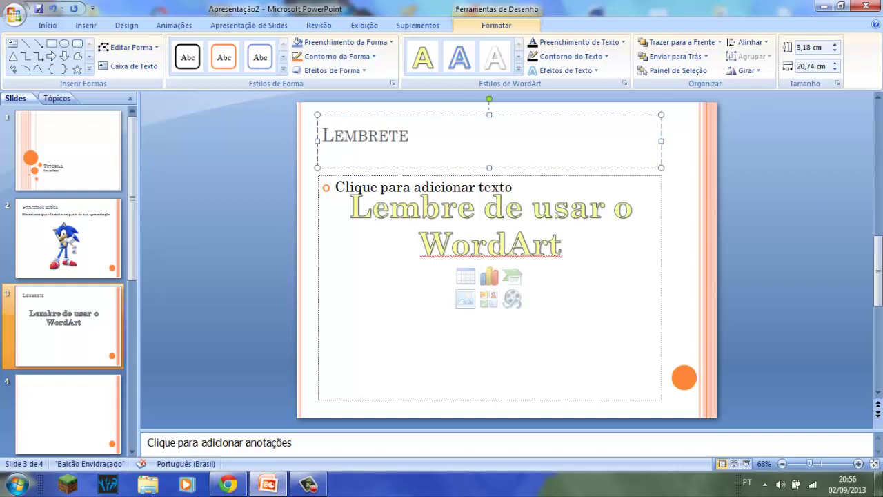
{"action": "key", "text": "Escape"}
{"action": "key", "text": "Escape"}
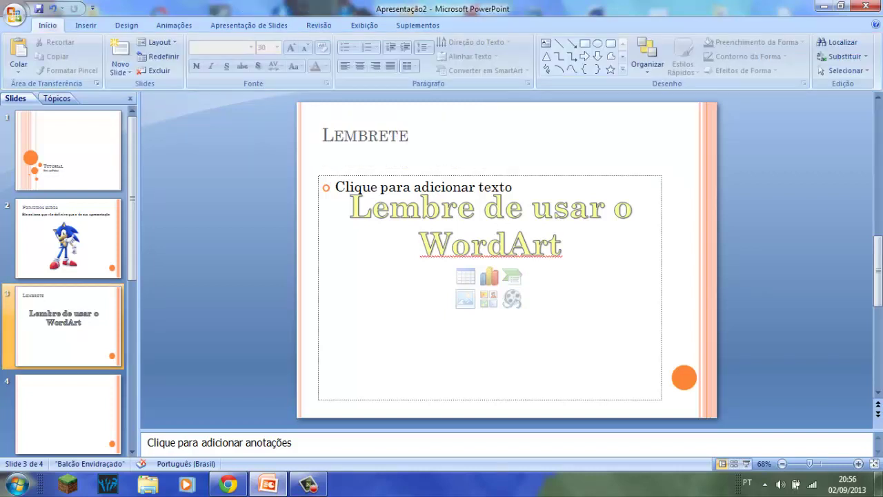
Run the slide show from the first slide, advance to the Sonic slide, then end it
{"action": "left_click", "coordinate": [64, 324]}
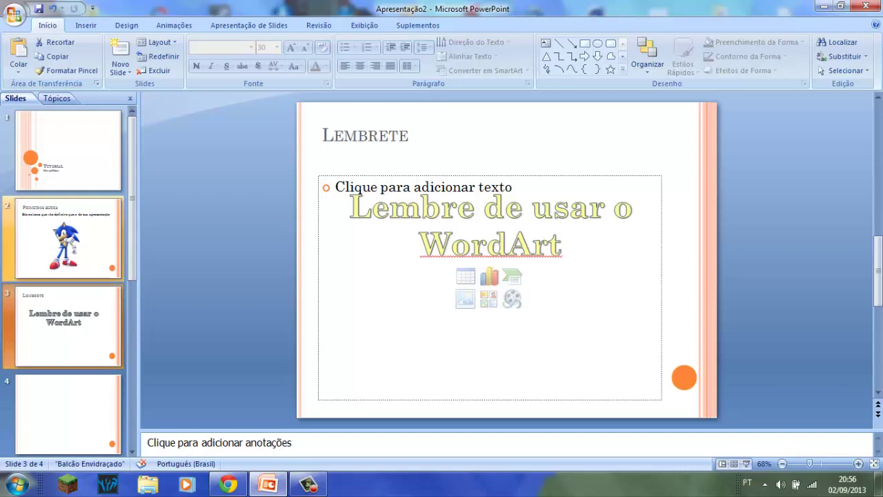
{"action": "key", "text": "Up"}
{"action": "key", "text": "Down"}
{"action": "key", "text": "Up"}
{"action": "key", "text": "Up"}
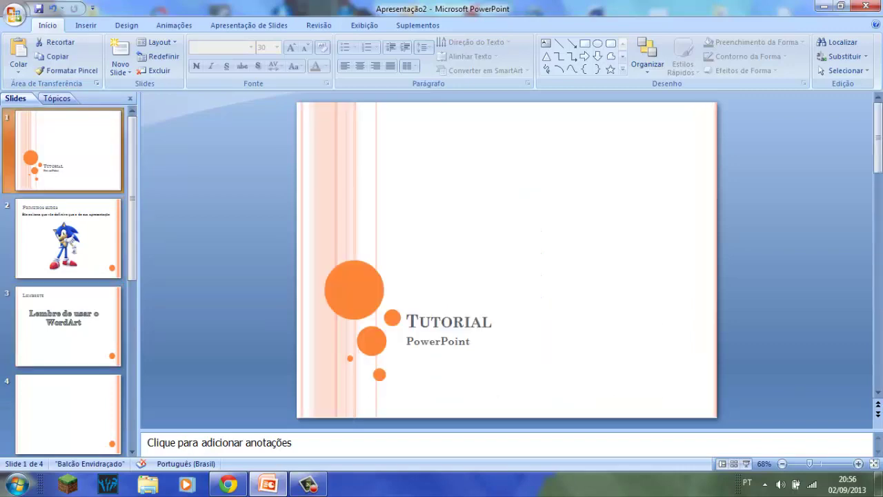
{"action": "left_click", "coordinate": [746, 463]}
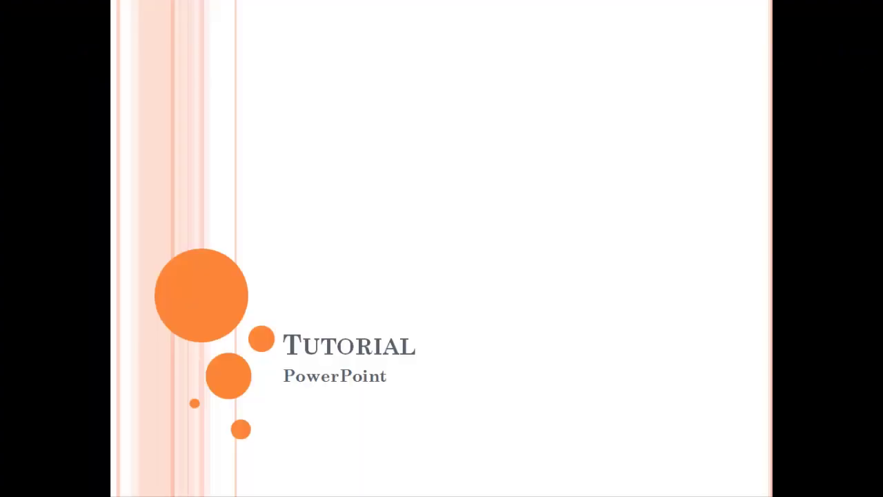
{"action": "key", "text": "Right"}
{"action": "key", "text": "Right"}
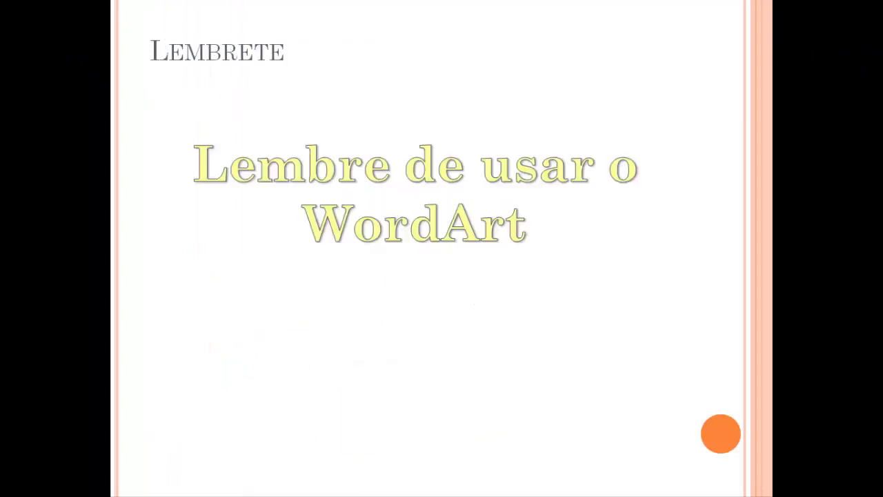
{"action": "key", "text": "Escape"}
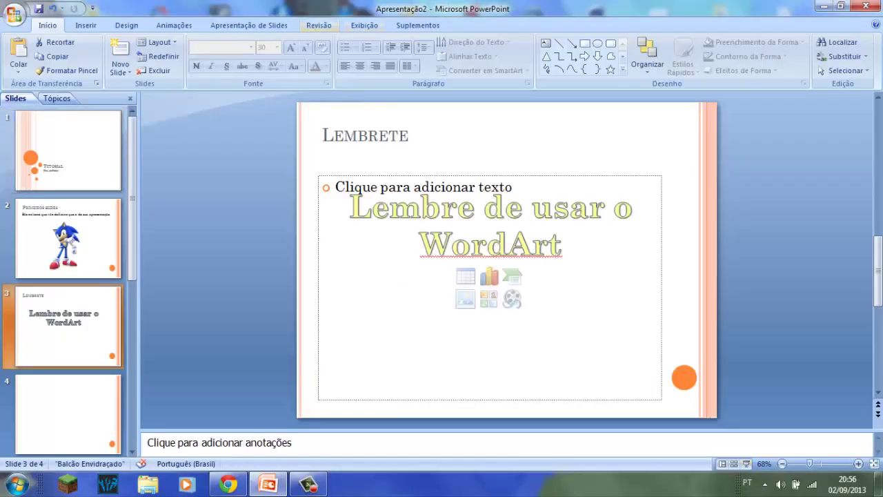
Apply the Título e conteúdo layout to the current slide
{"action": "left_click", "coordinate": [86, 25]}
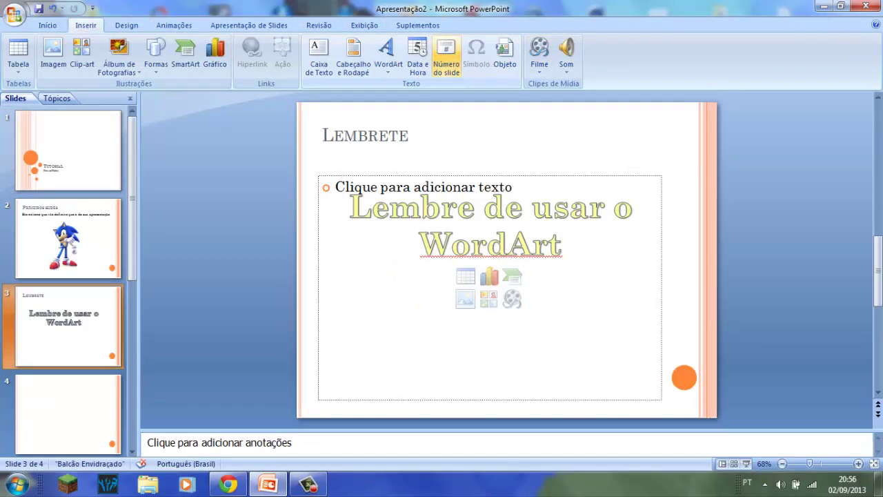
{"action": "left_click", "coordinate": [48, 25]}
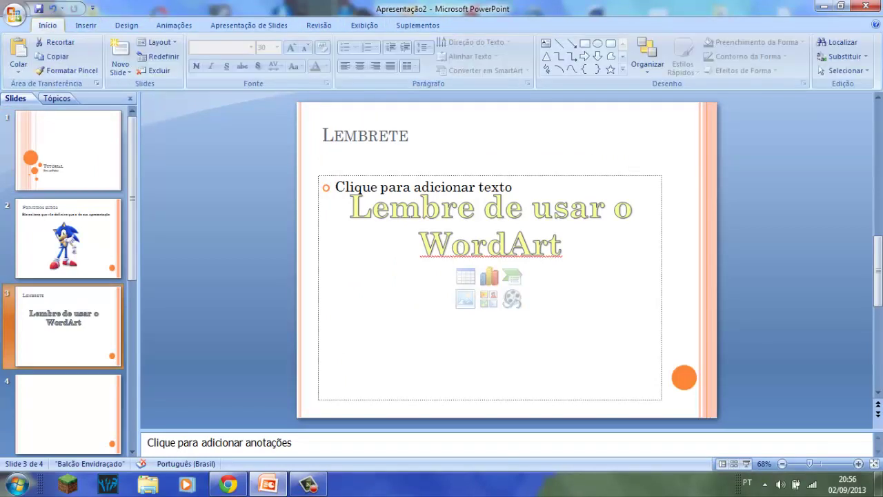
{"action": "left_click", "coordinate": [157, 42]}
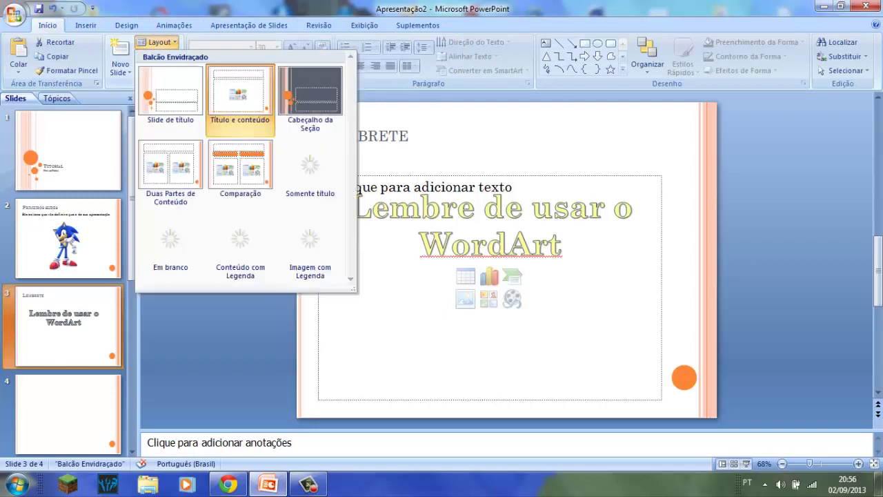
{"action": "left_click", "coordinate": [240, 93]}
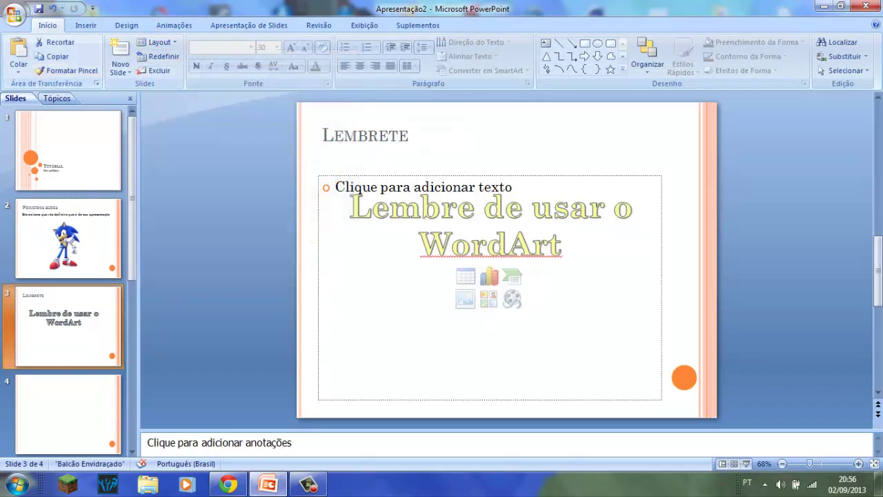
Delete the pasted duplicate Lembrete slide and the empty slide 4
{"action": "left_click", "coordinate": [69, 407]}
{"action": "left_click", "coordinate": [69, 326]}
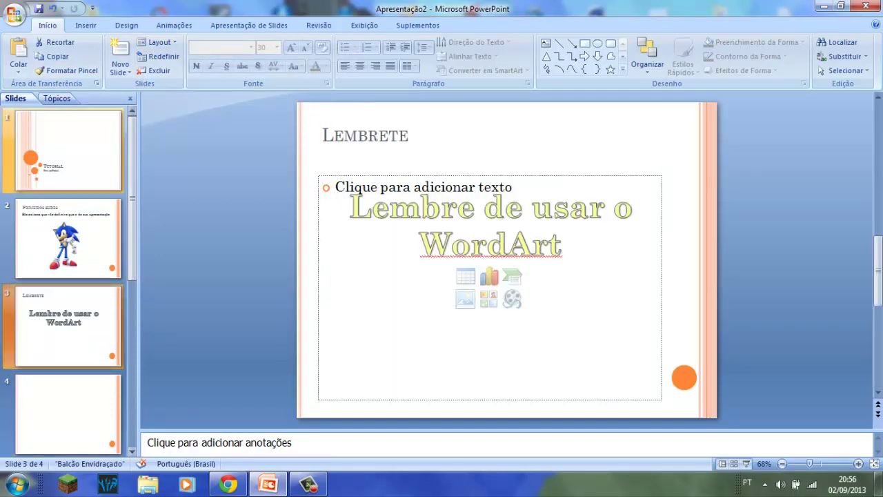
{"action": "left_click", "coordinate": [57, 56]}
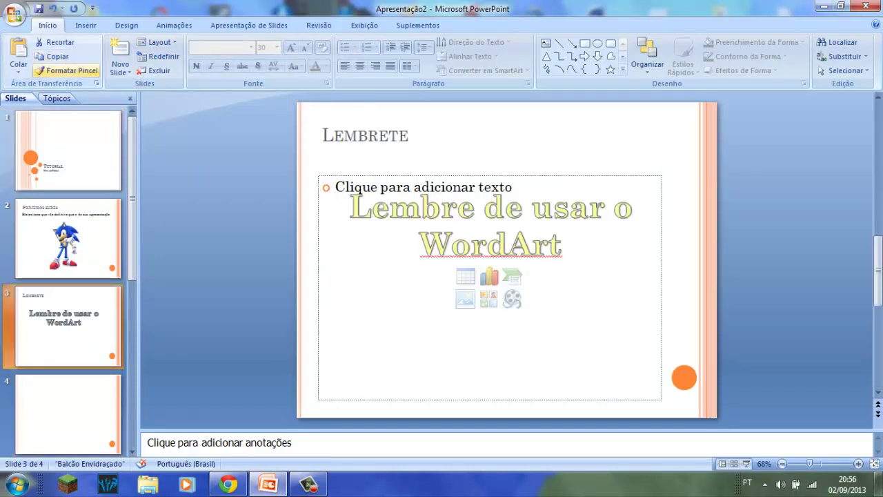
{"action": "left_click", "coordinate": [19, 52]}
{"action": "key", "text": "Delete"}
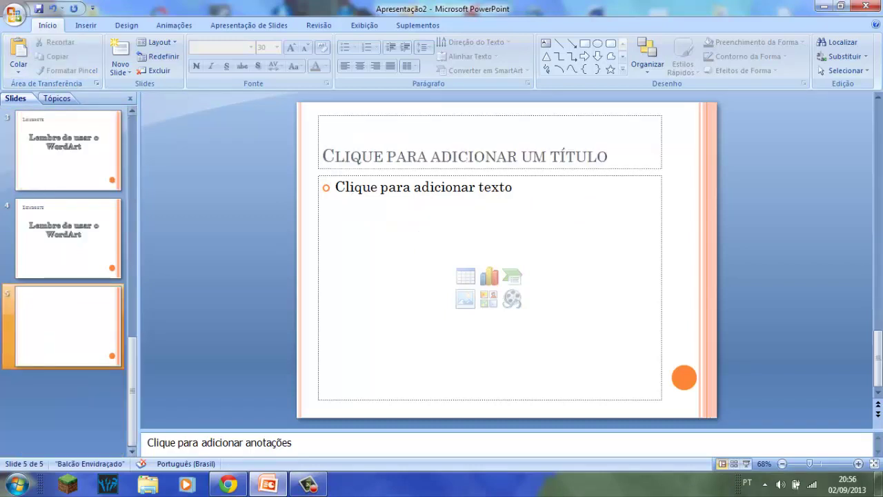
{"action": "key", "text": "Up"}
{"action": "key", "text": "Down"}
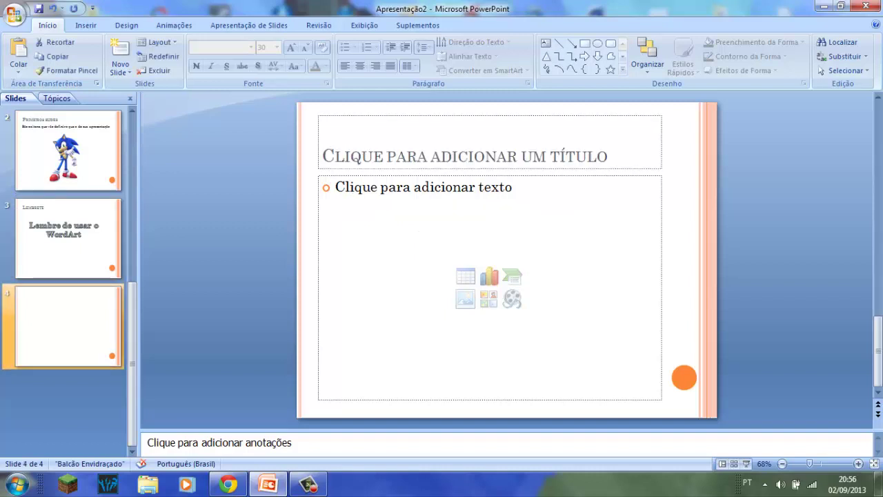
{"action": "key", "text": "Delete"}
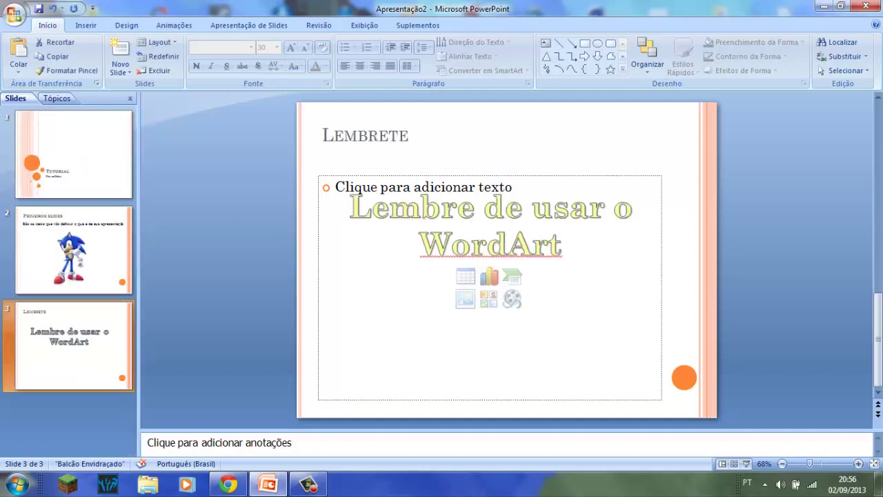
{"action": "key", "text": "Up"}
On the Lembrete slide, draw a block arrow below the WordArt and rotate it upward
{"action": "left_click", "coordinate": [528, 163]}
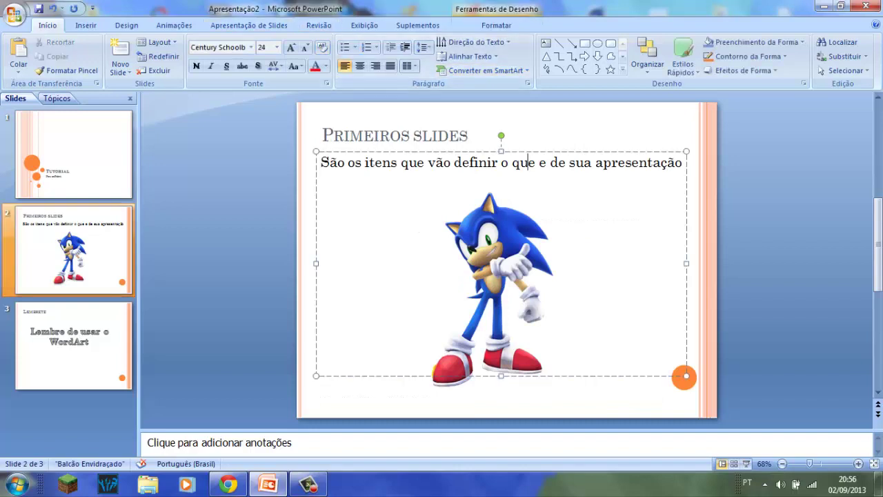
{"action": "key", "text": "Escape"}
{"action": "key", "text": "Escape"}
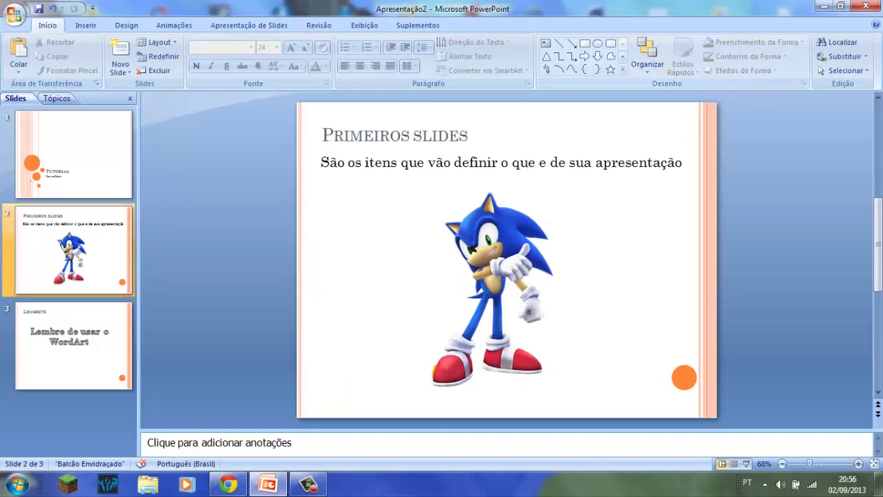
{"action": "key", "text": "Down"}
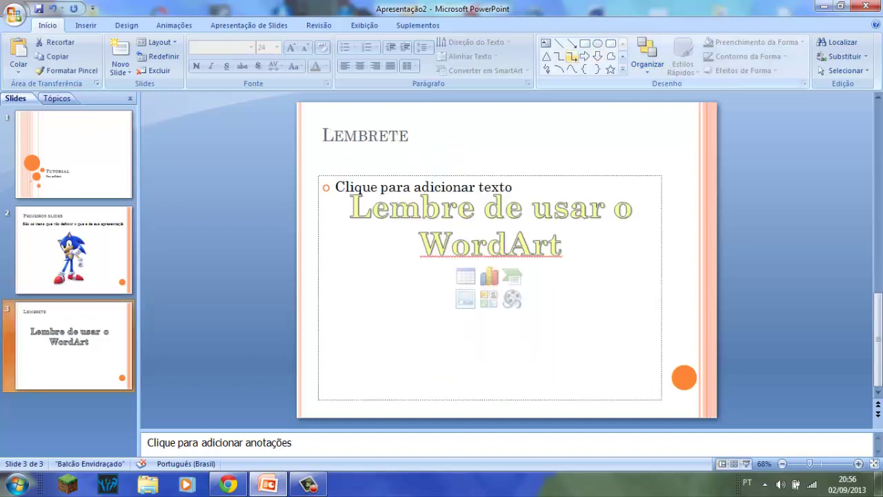
{"action": "left_click", "coordinate": [584, 56]}
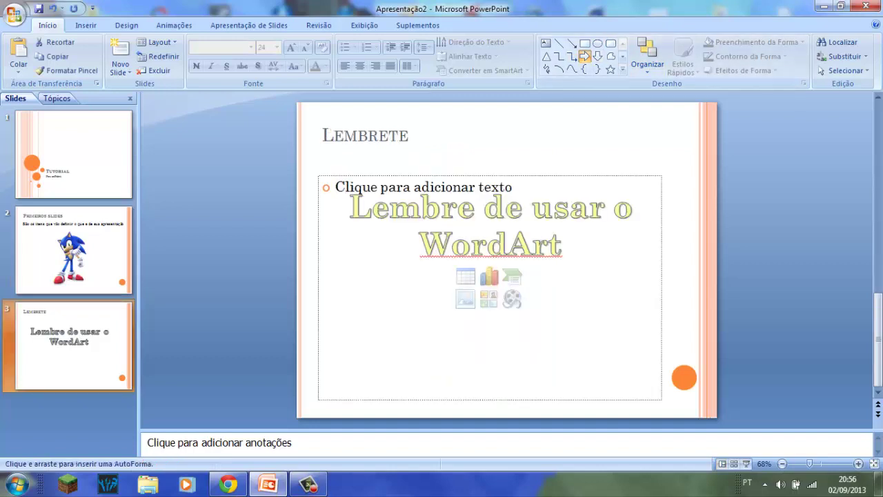
{"action": "left_click_drag", "start_coordinate": [445, 306], "coordinate": [551, 376]}
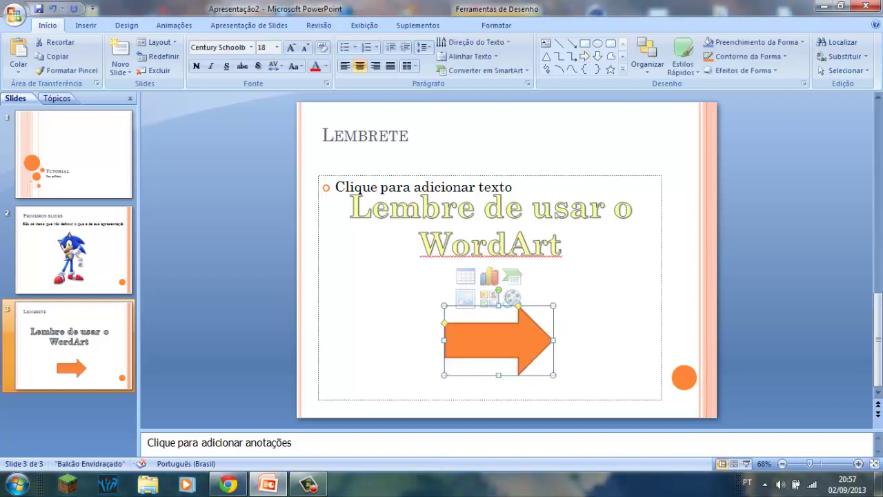
{"action": "mouse_move", "coordinate": [498, 289]}
{"action": "left_mouse_down"}
{"action": "mouse_move", "coordinate": [452, 323]}
{"action": "mouse_move", "coordinate": [449, 340]}
{"action": "left_mouse_up"}
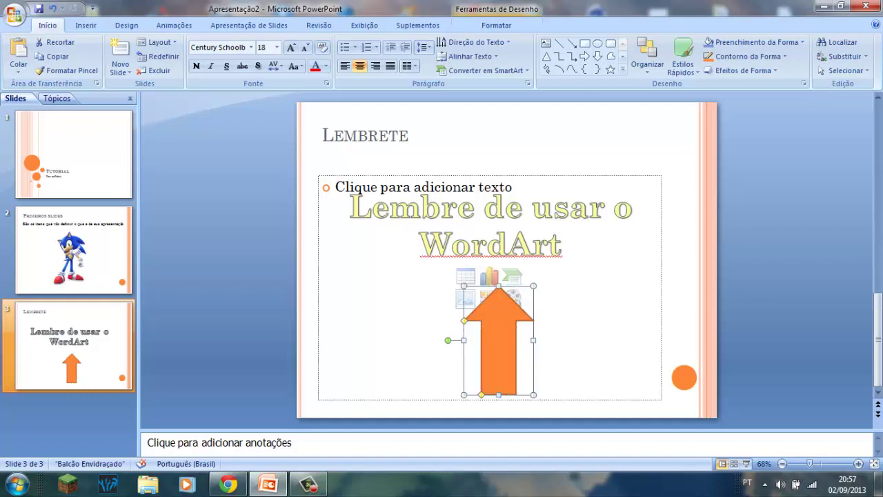
Fill the arrow with blue
{"action": "left_click", "coordinate": [496, 25]}
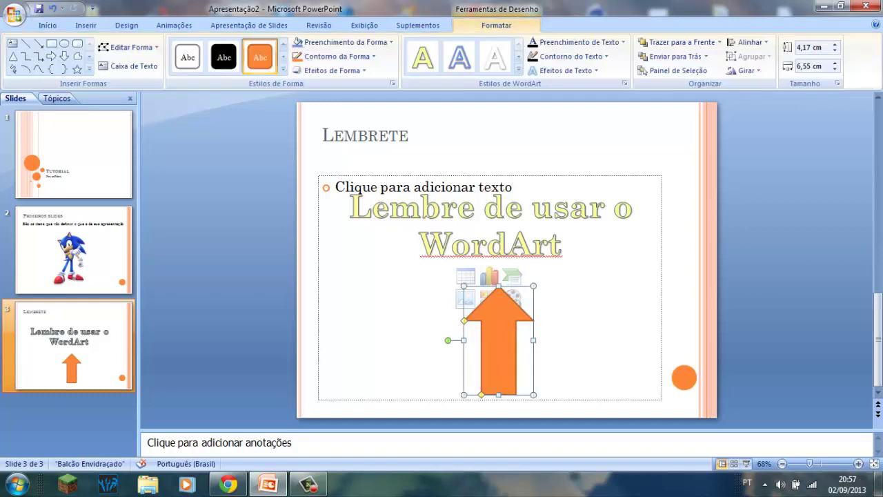
{"action": "left_click", "coordinate": [345, 42]}
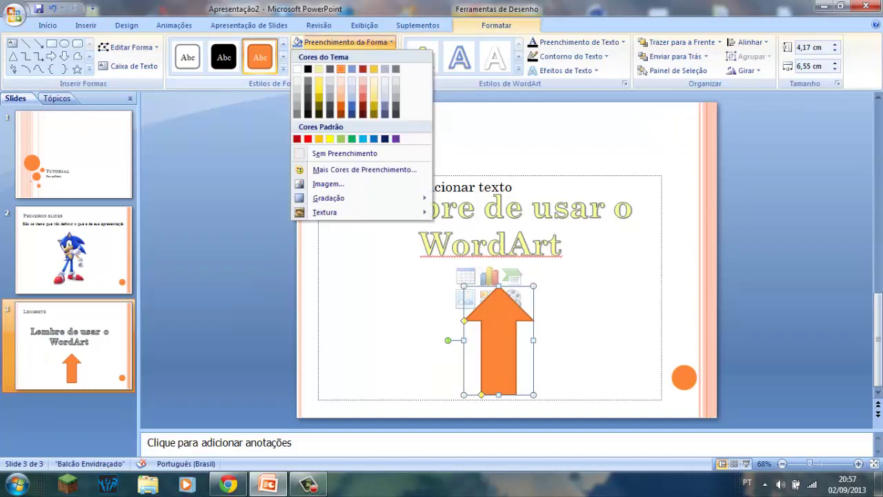
{"action": "left_click", "coordinate": [352, 105]}
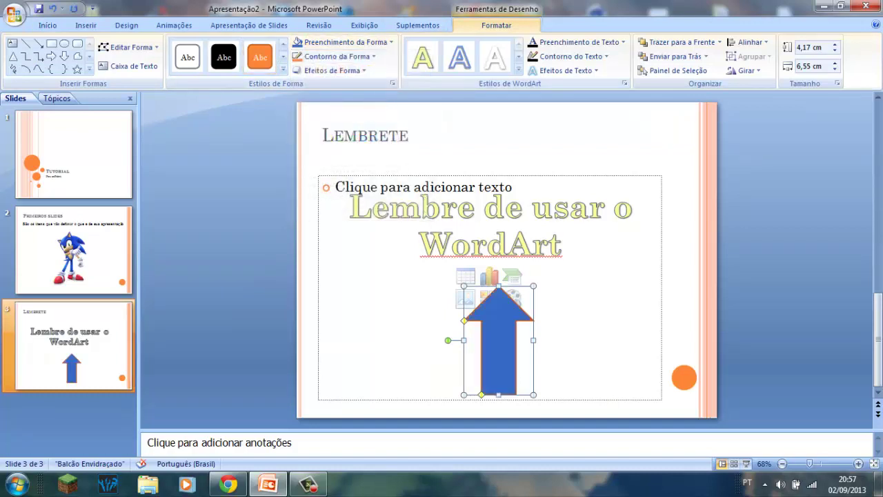
Run the slide show from the Tutorial title slide through Sonic to Lembrete
{"action": "left_click", "coordinate": [73, 345]}
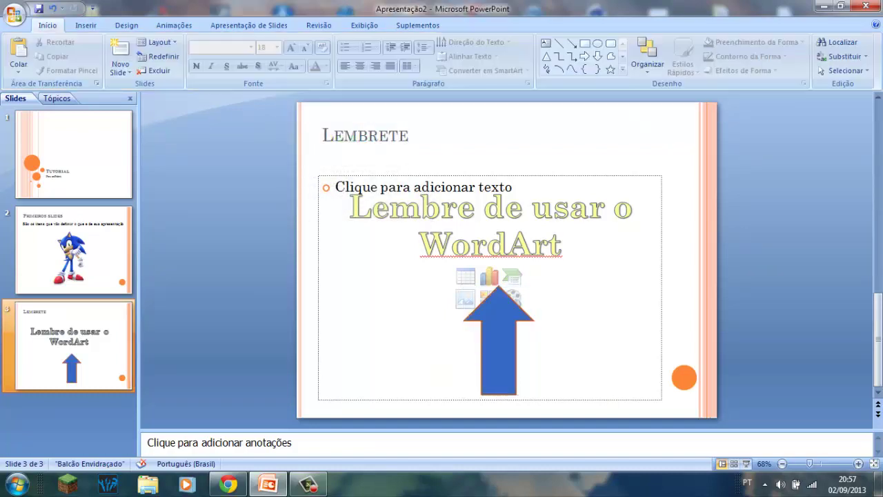
{"action": "left_click", "coordinate": [73, 154]}
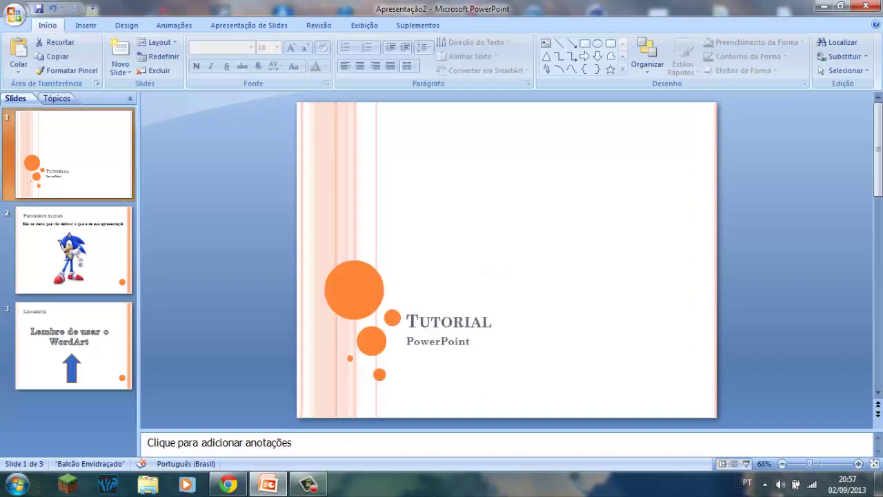
{"action": "left_click", "coordinate": [747, 463]}
{"action": "key", "text": "Right"}
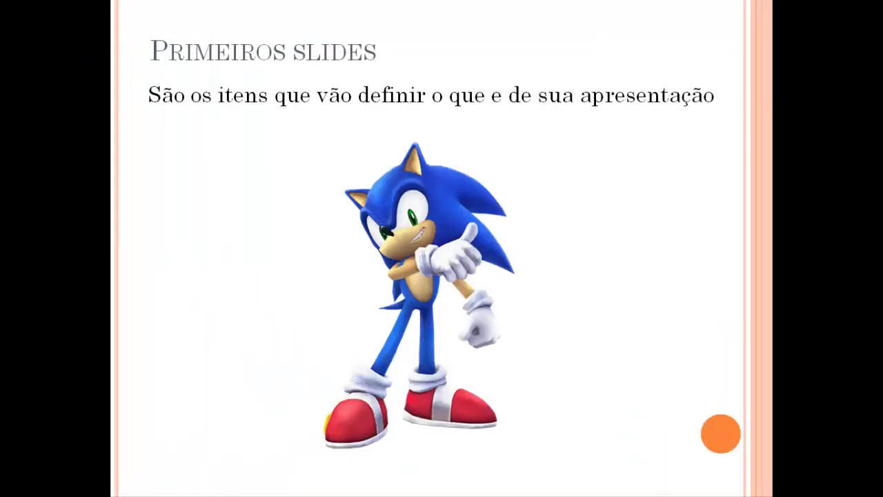
{"action": "key", "text": "Right"}
{"action": "key", "text": "Right"}
{"action": "key", "text": "Right"}
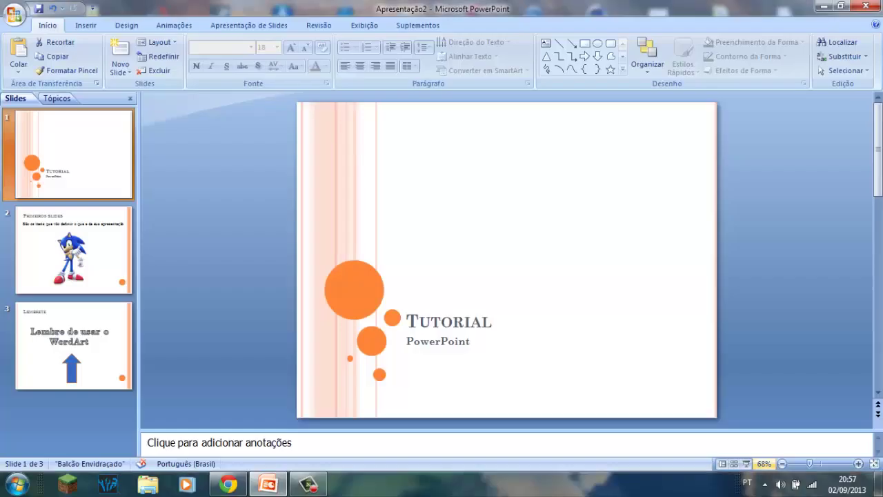
Step back through the Sonic slide to the Tutorial PowerPoint title slide
{"action": "key", "text": "Down"}
{"action": "key", "text": "Down"}
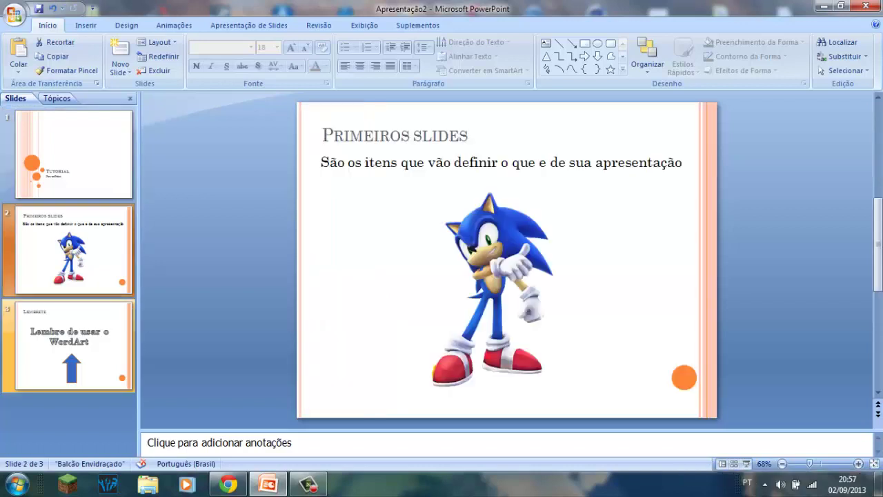
{"action": "key", "text": "Up"}
{"action": "left_click", "coordinate": [74, 155]}
{"action": "left_click", "coordinate": [74, 250]}
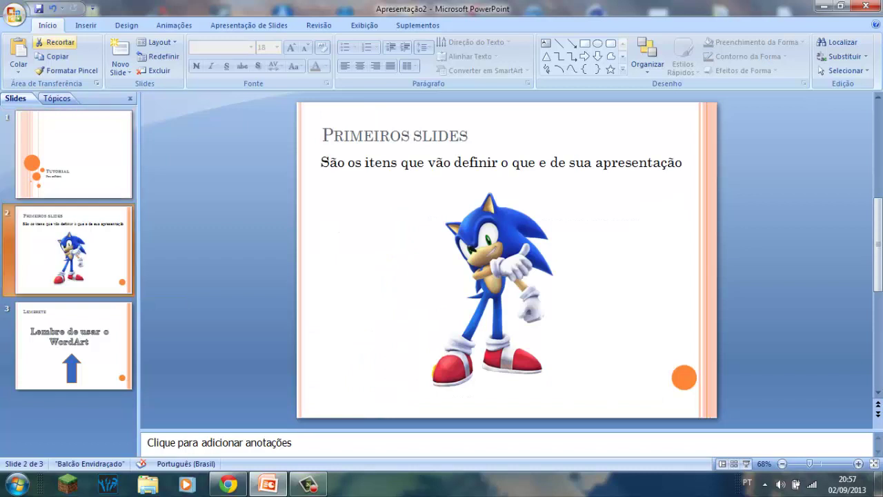
{"action": "key", "text": "Up"}
{"action": "left_click", "coordinate": [85, 25]}
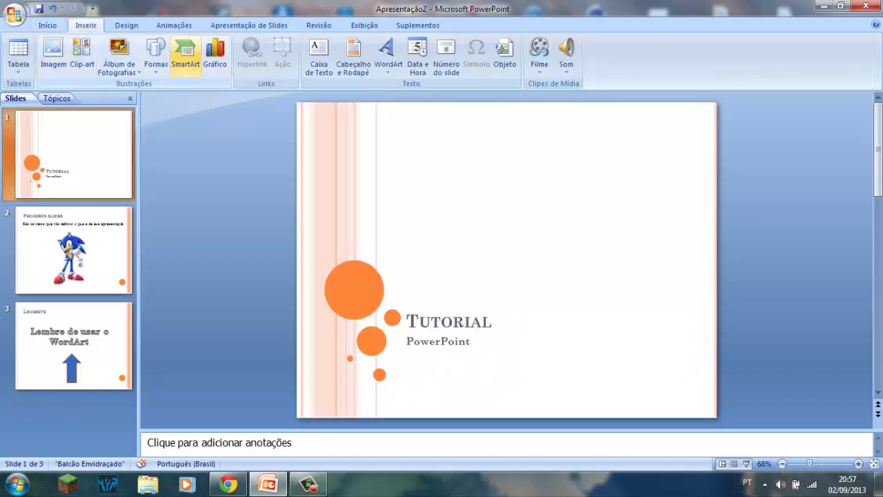
{"action": "left_click", "coordinate": [155, 55]}
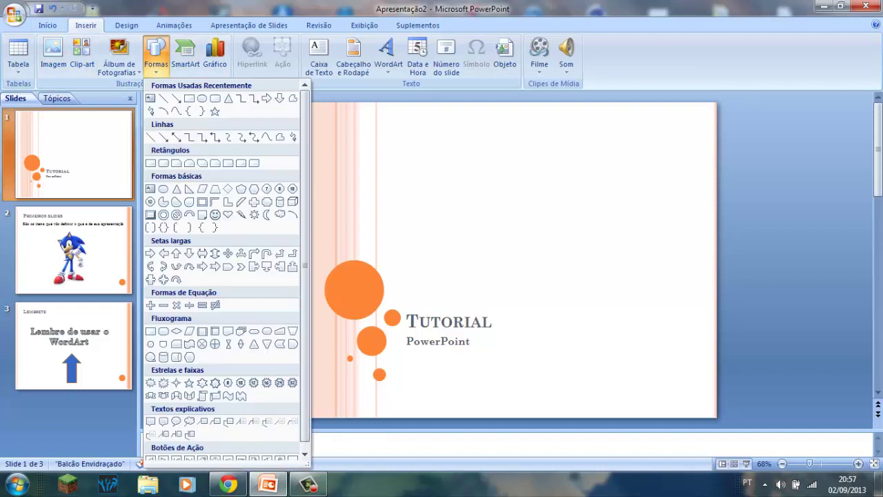
{"action": "left_click", "coordinate": [155, 55]}
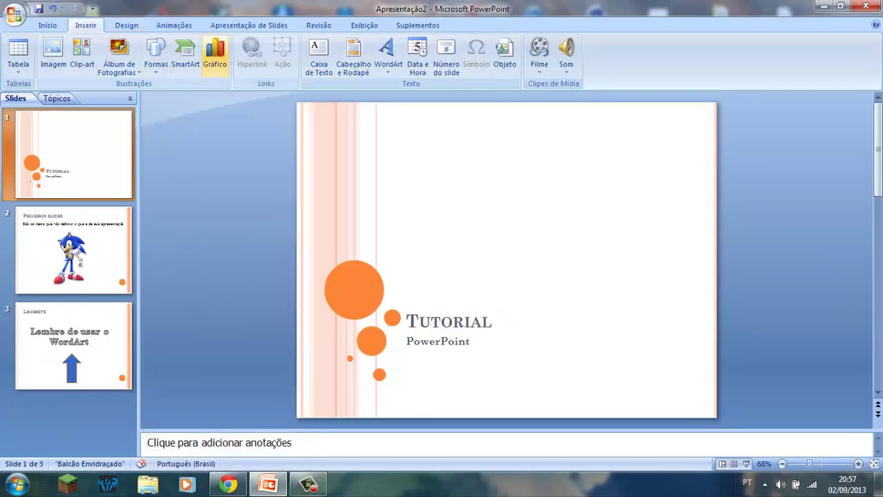
{"action": "scroll", "coordinate": [48, 25], "scroll_direction": "up", "scroll_amount": 1}
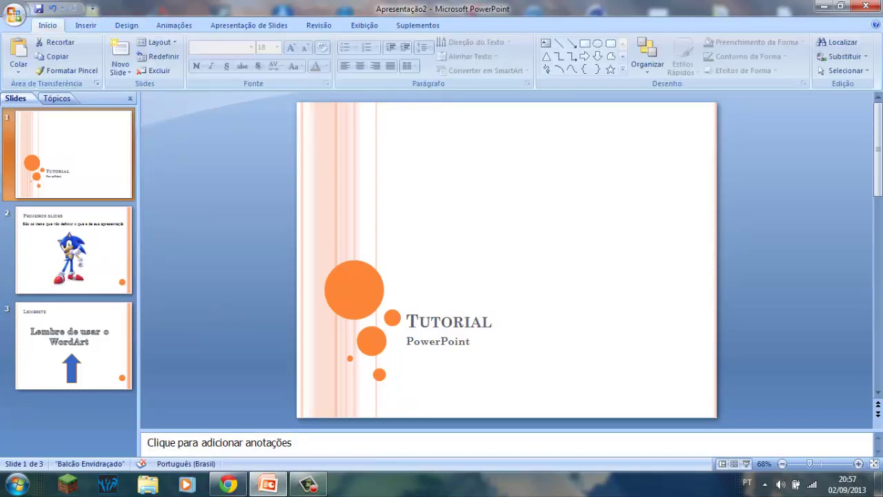
{"action": "scroll", "coordinate": [48, 25], "scroll_direction": "down", "scroll_amount": 1}
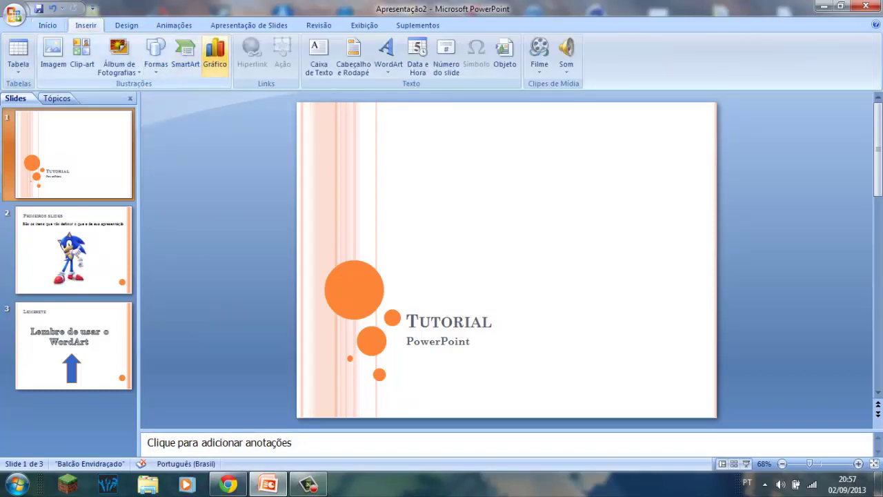